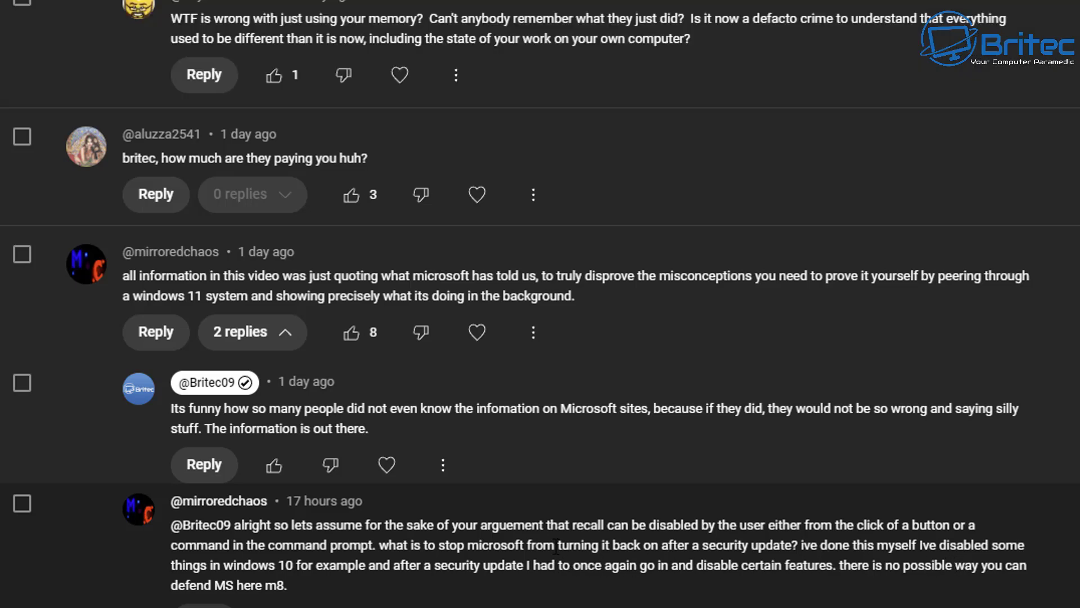
# Highlight, then clear, the comment passage about stopping Microsoft re-enabling disabled features
pyautogui.moveTo(438, 545); pyautogui.dragTo(802, 546)
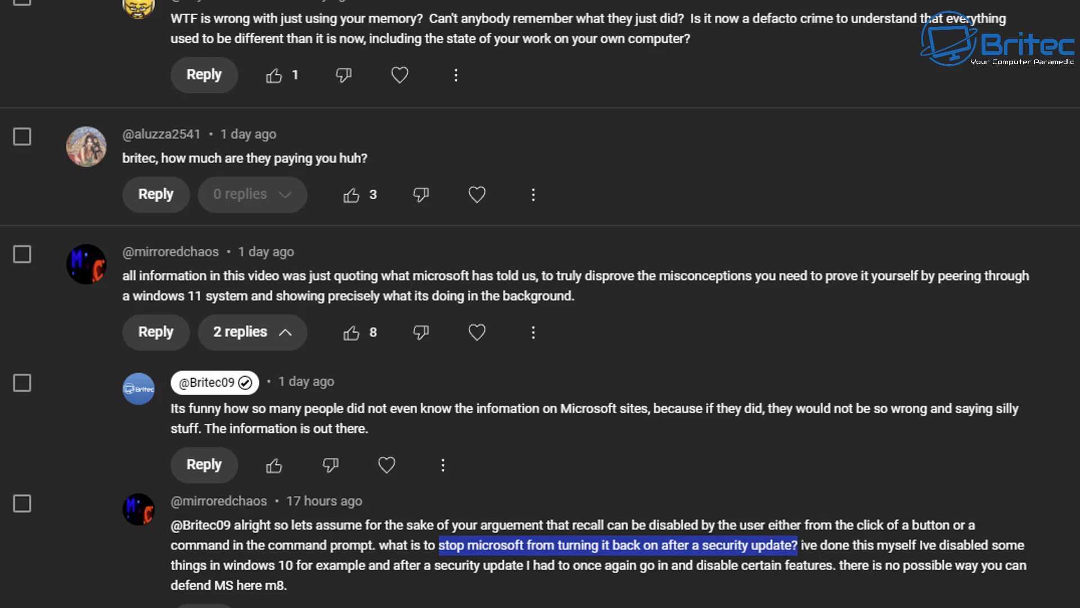
pyautogui.click(825, 551)
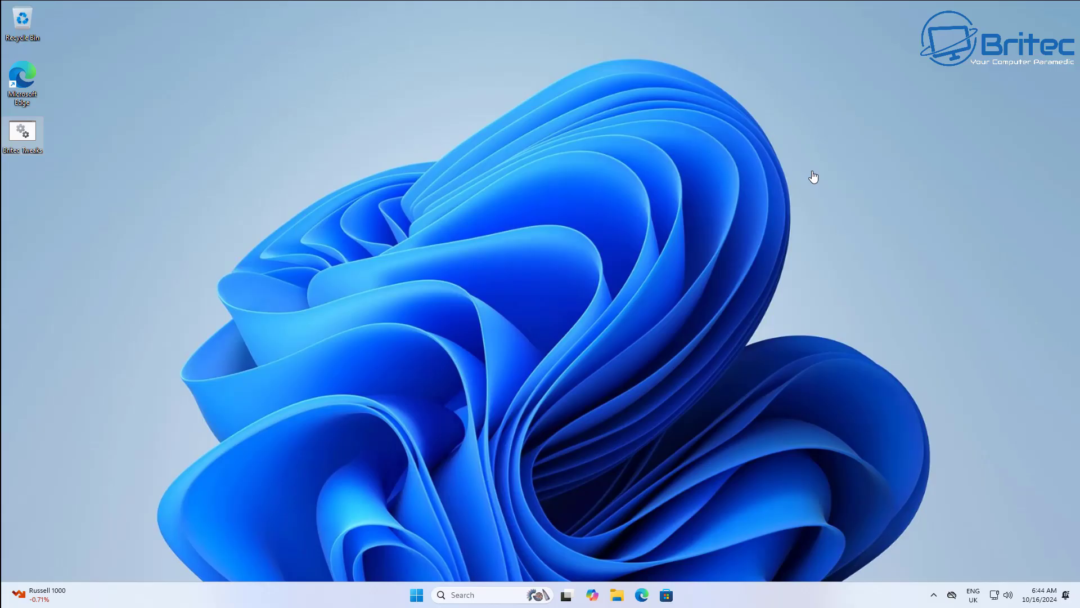
pyautogui.click(417, 595)
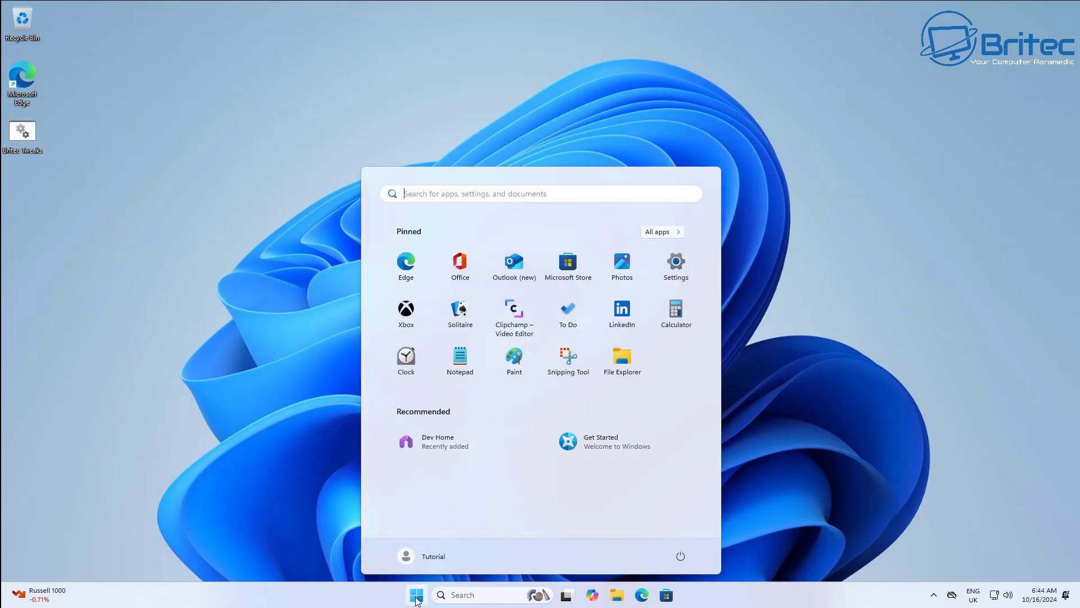
pyautogui.click(677, 264)
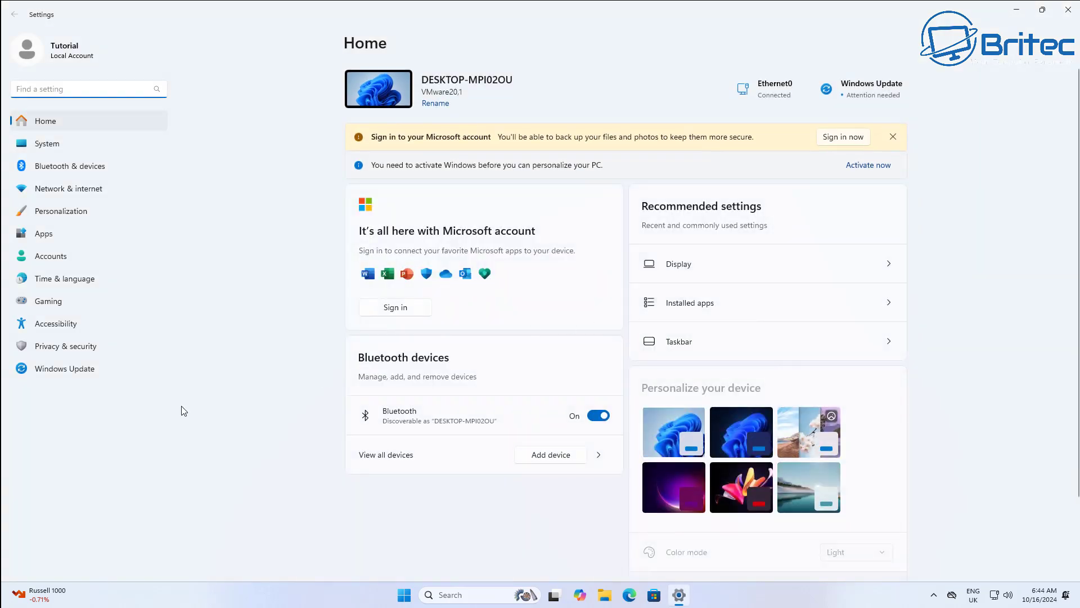
pyautogui.click(80, 344)
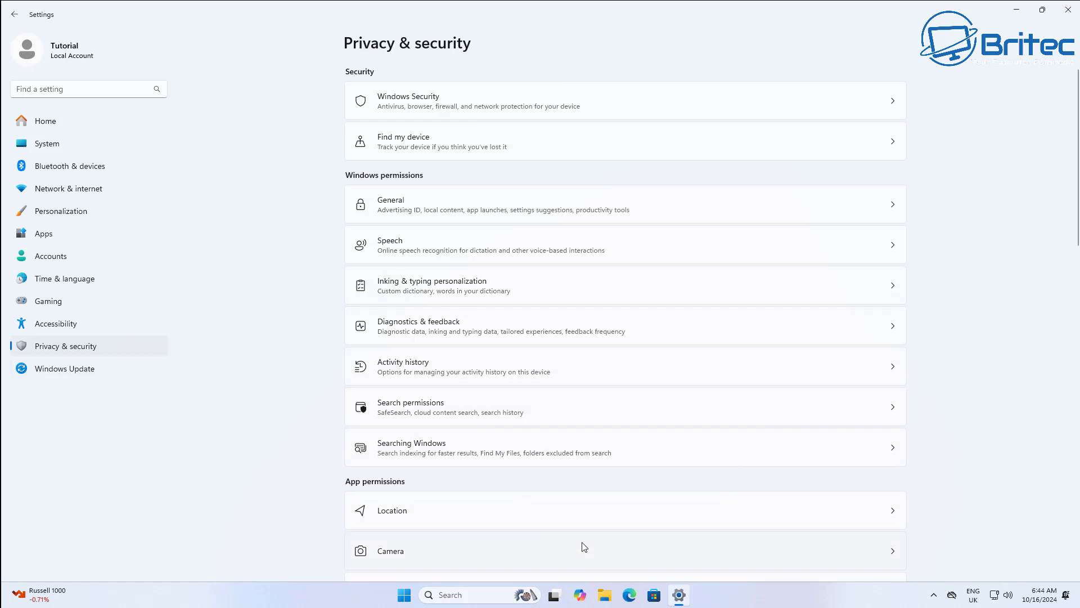
pyautogui.scroll(-4, 581, 545)
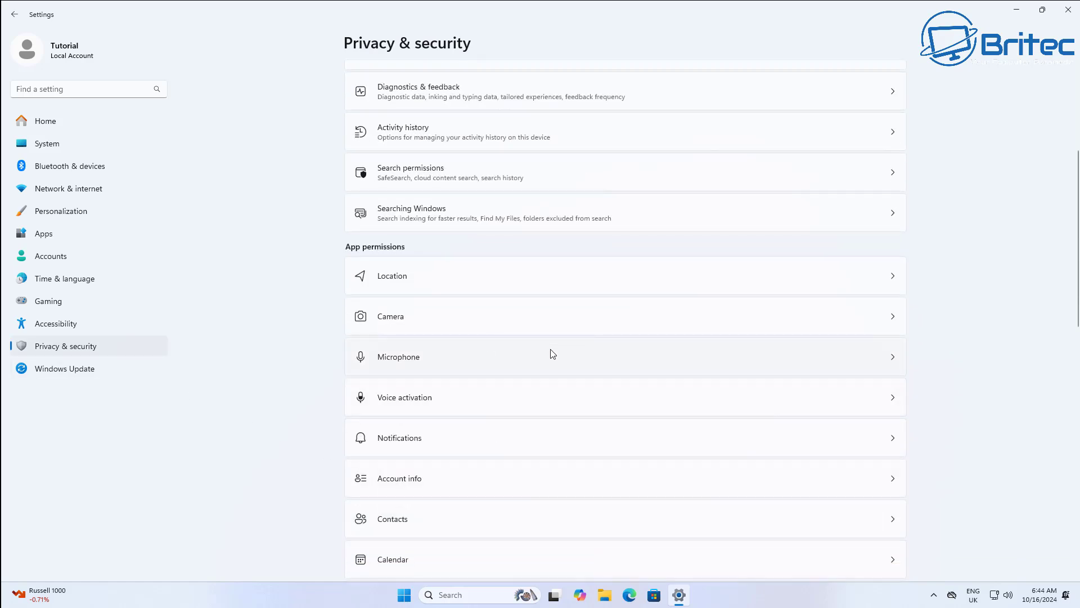
pyautogui.click(551, 436)
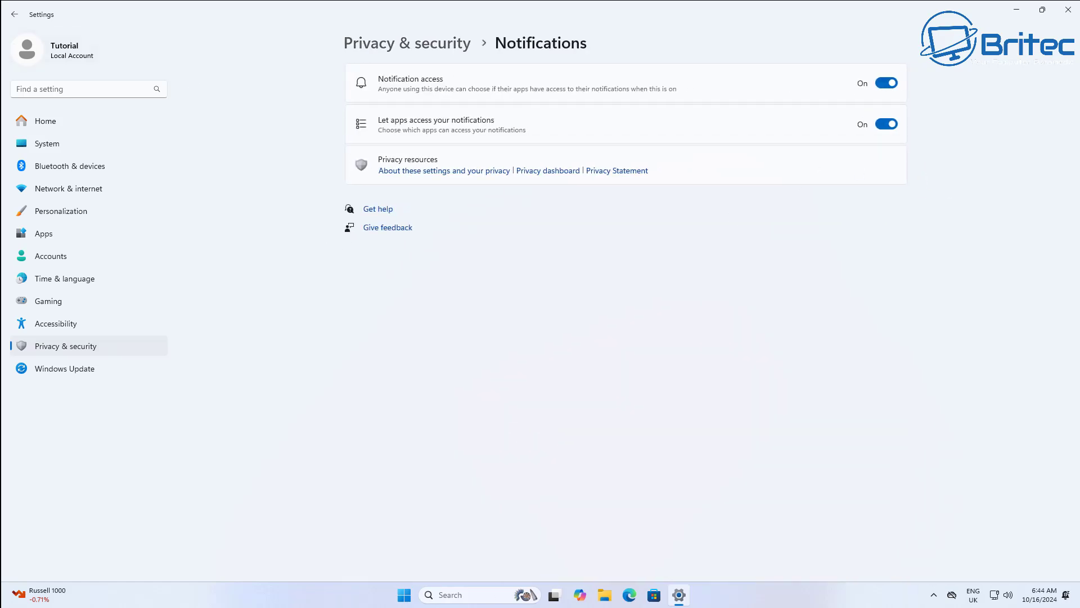
pyautogui.click(16, 14)
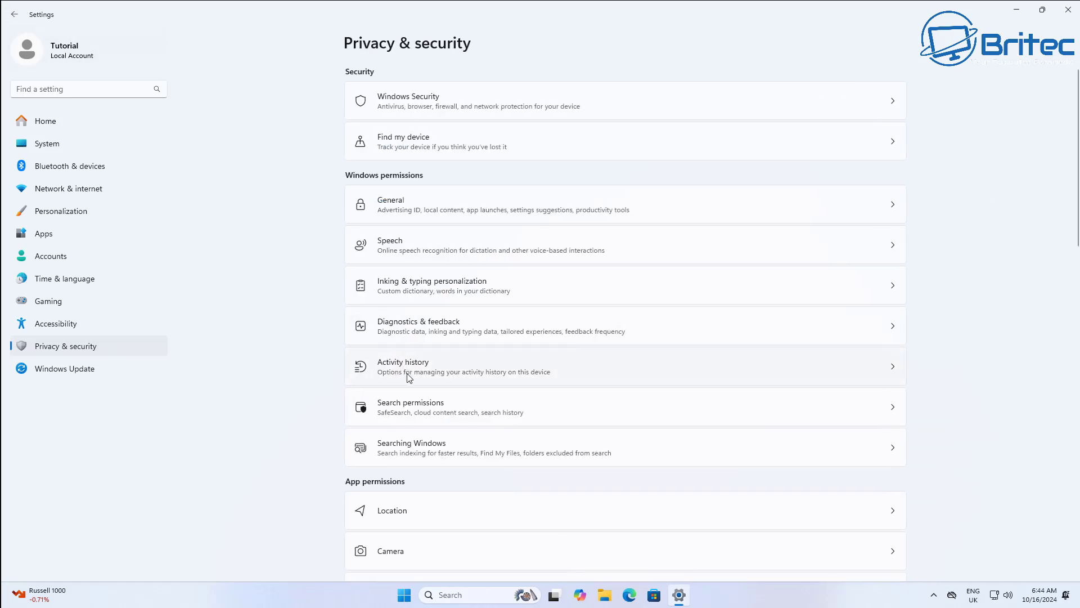
pyautogui.click(524, 148)
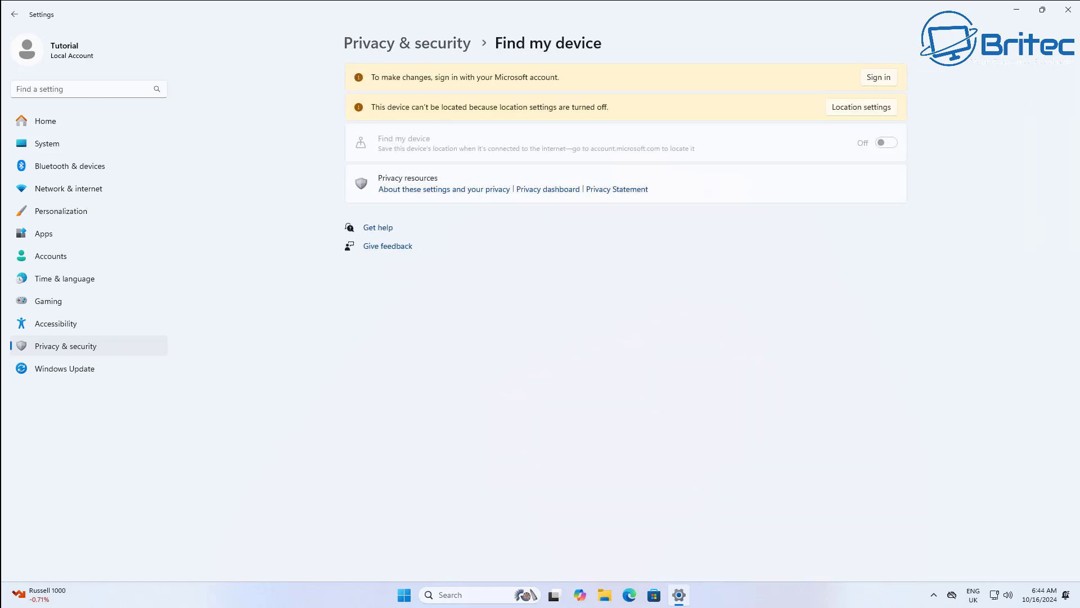
pyautogui.click(14, 14)
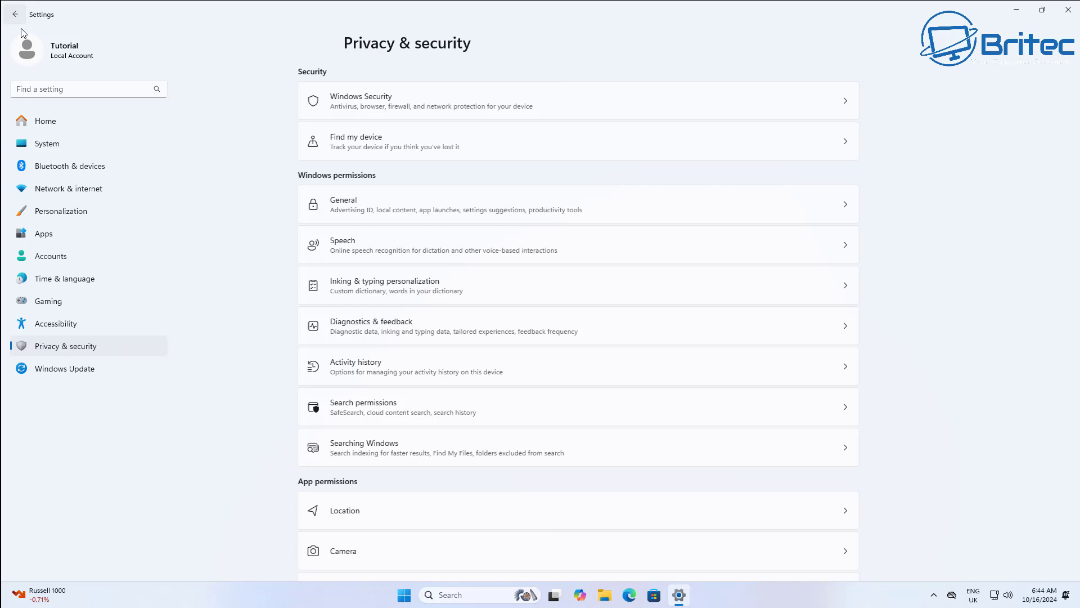
pyautogui.scroll(-7, 493, 410)
pyautogui.scroll(-4, 493, 410)
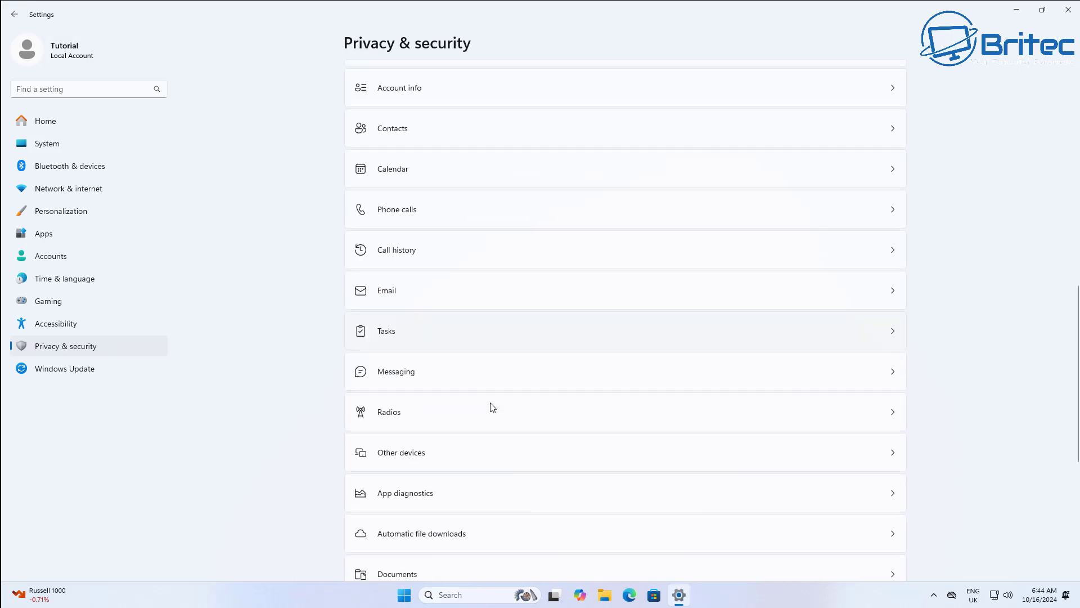
pyautogui.click(458, 292)
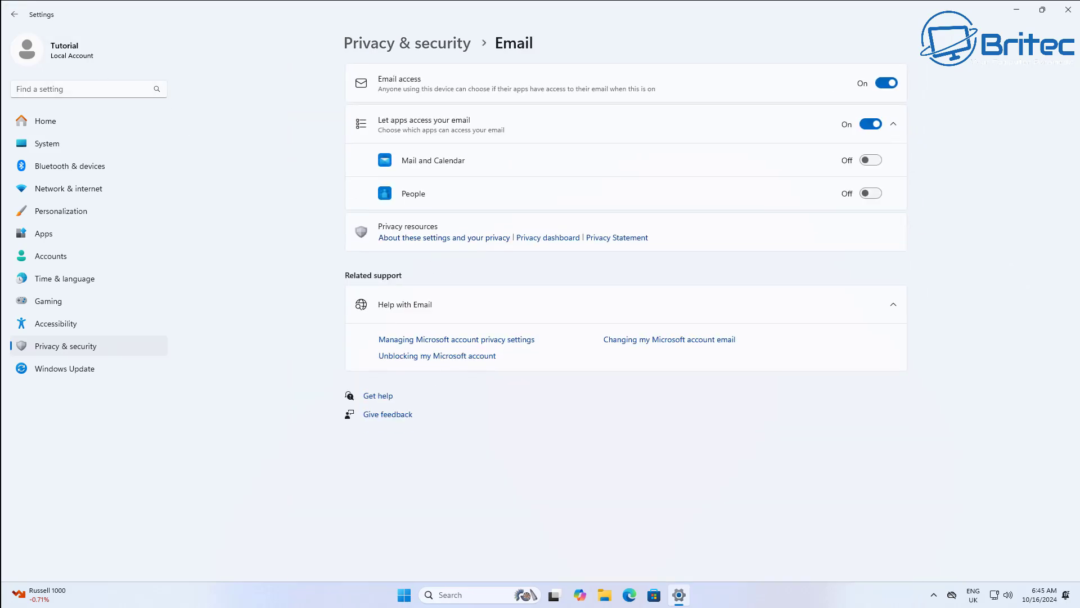
pyautogui.click(14, 14)
pyautogui.scroll(-7, 491, 471)
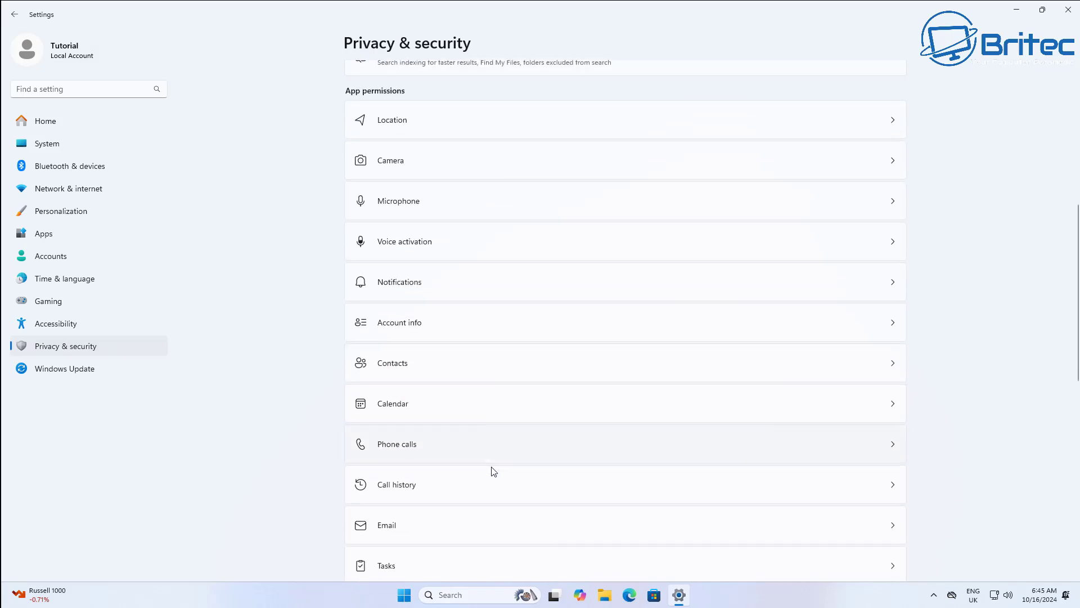
pyautogui.click(497, 445)
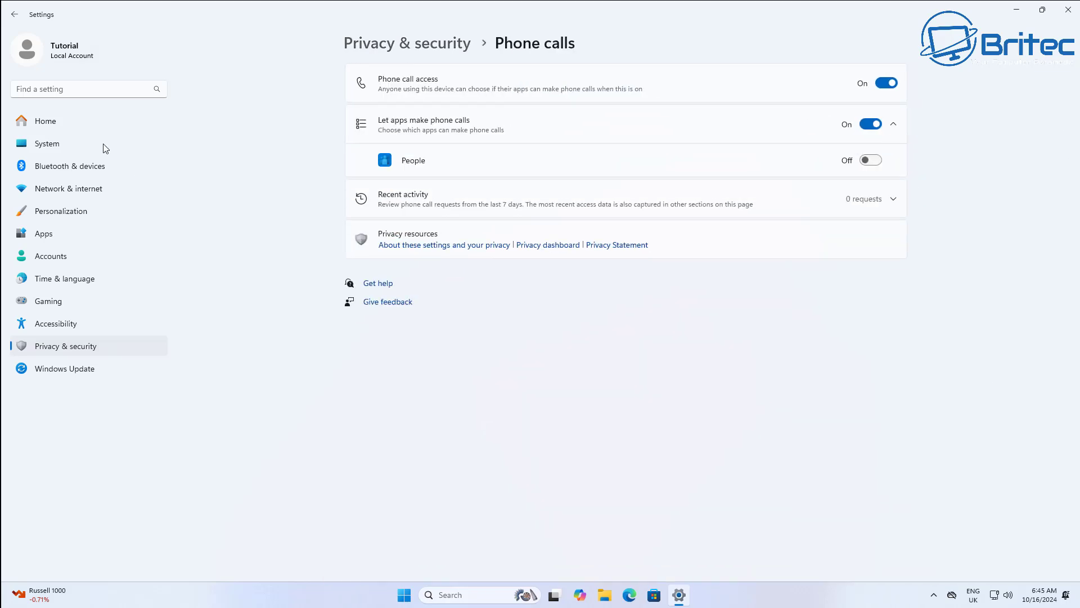
pyautogui.click(15, 16)
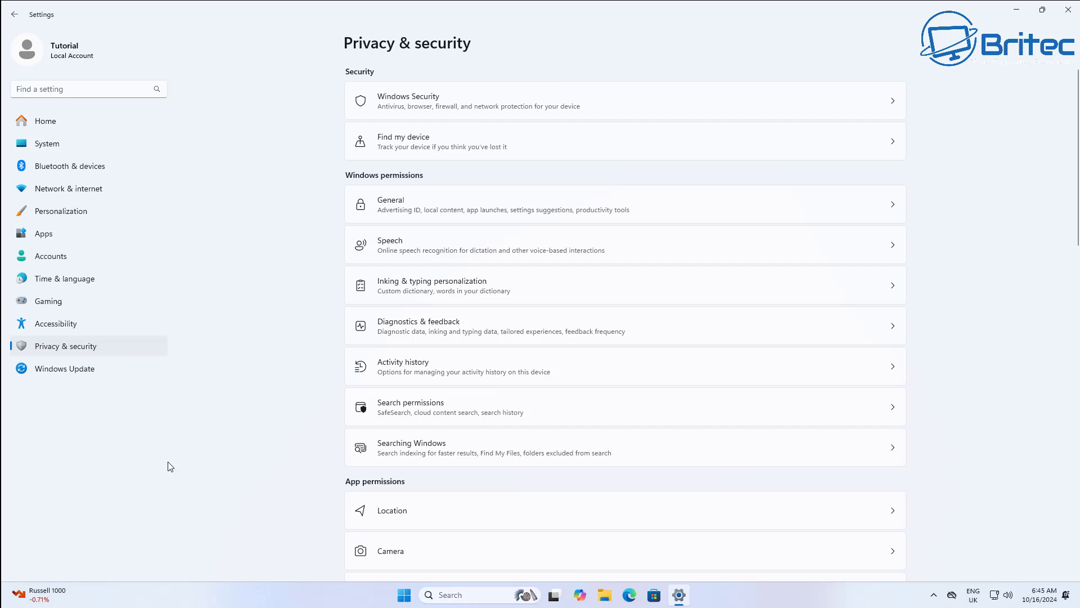
pyautogui.click(488, 291)
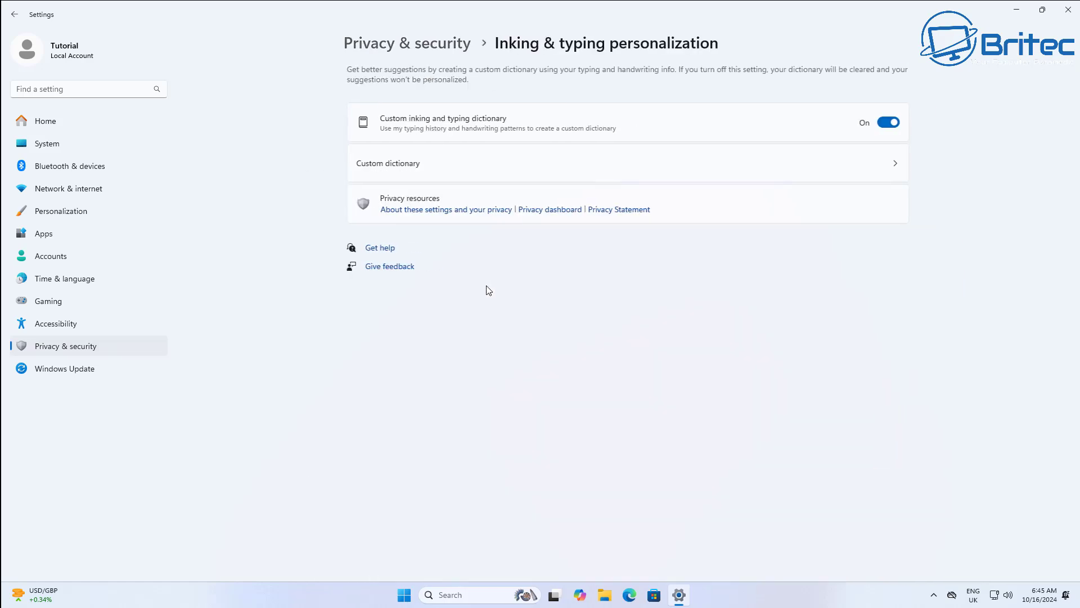
pyautogui.click(13, 15)
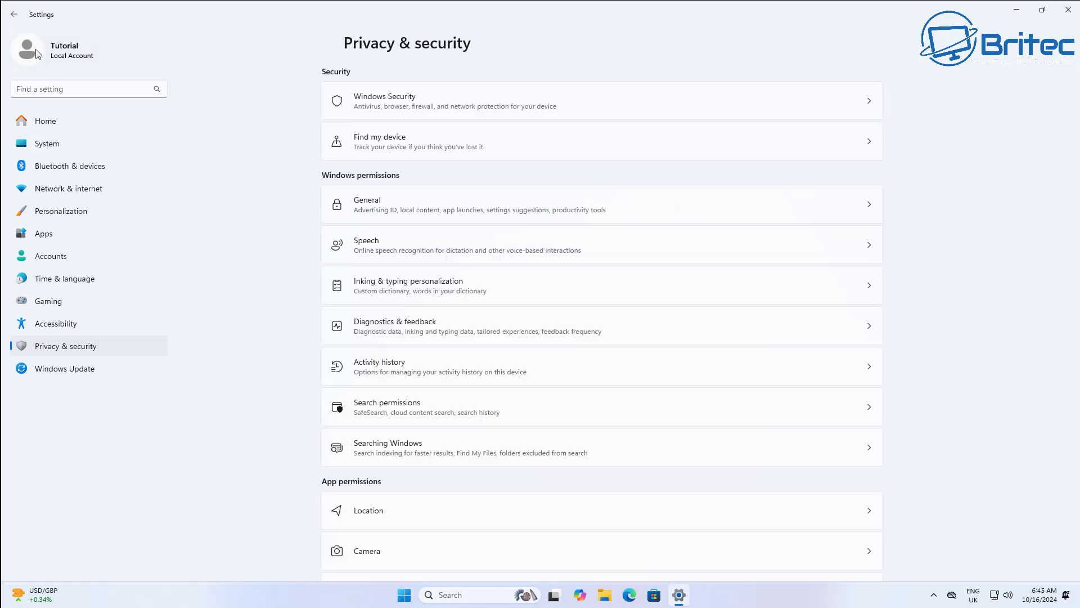
pyautogui.click(502, 258)
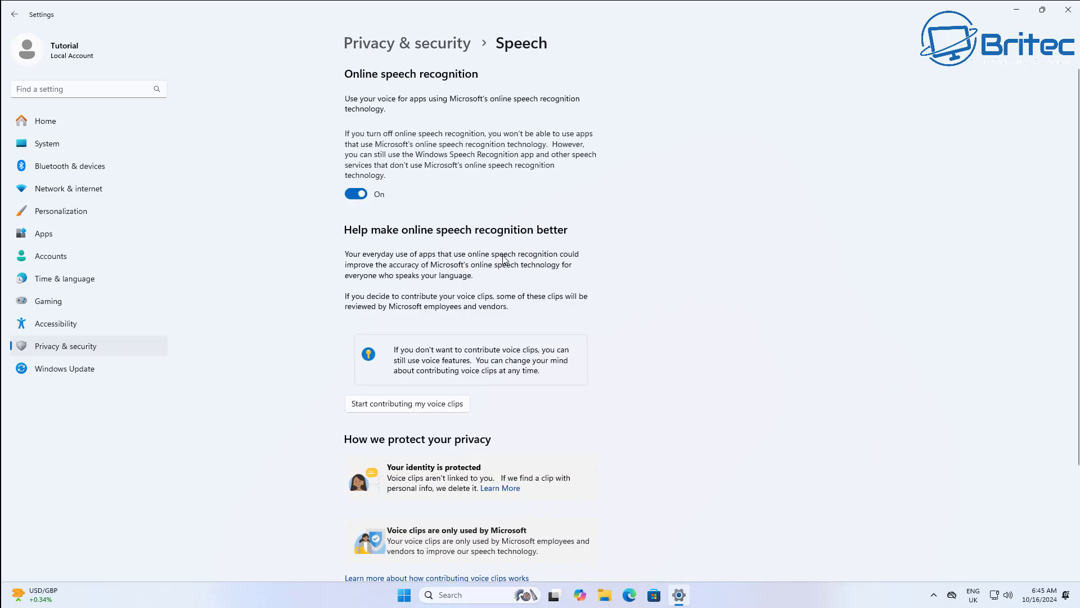
pyautogui.click(13, 15)
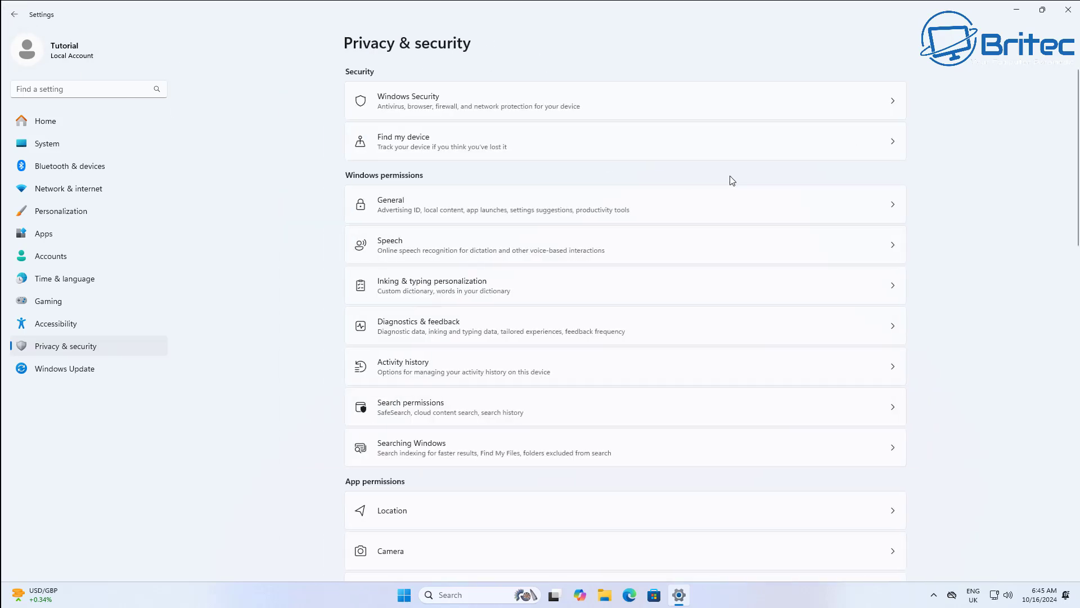
# Close Settings, centre the Britec Tweaks shortcut and run it as administrator
pyautogui.click(1066, 11)
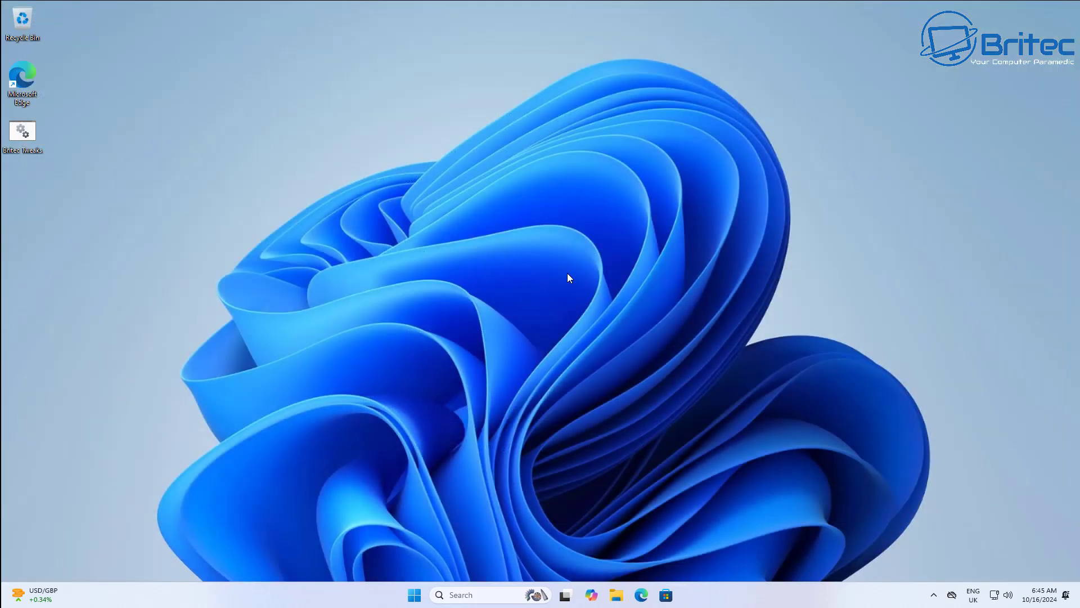
pyautogui.moveTo(26, 133); pyautogui.dragTo(497, 191)
pyautogui.rightClick(499, 191)
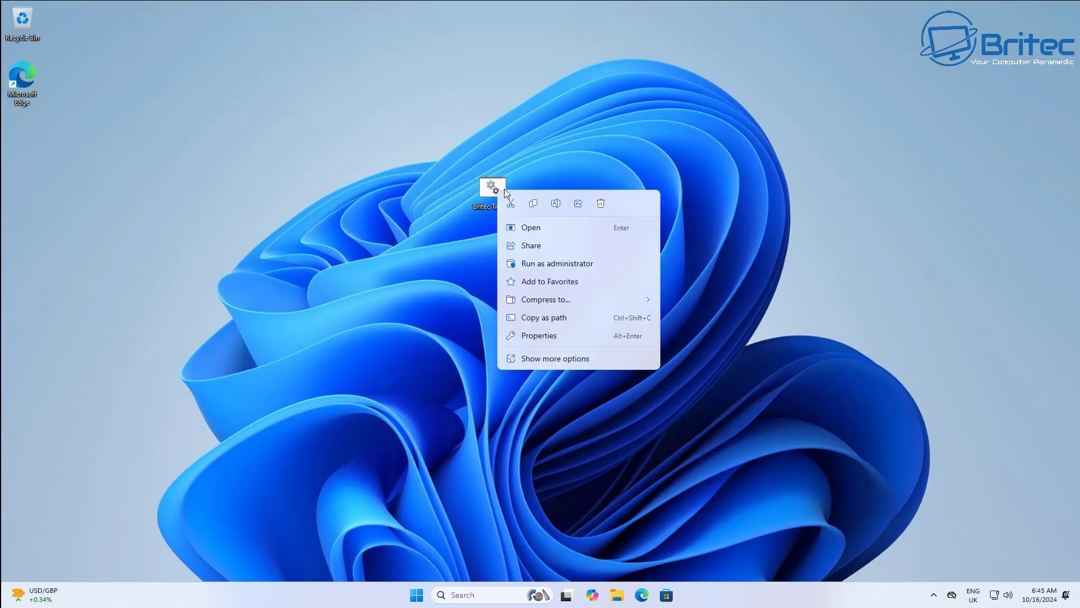
pyautogui.click(570, 269)
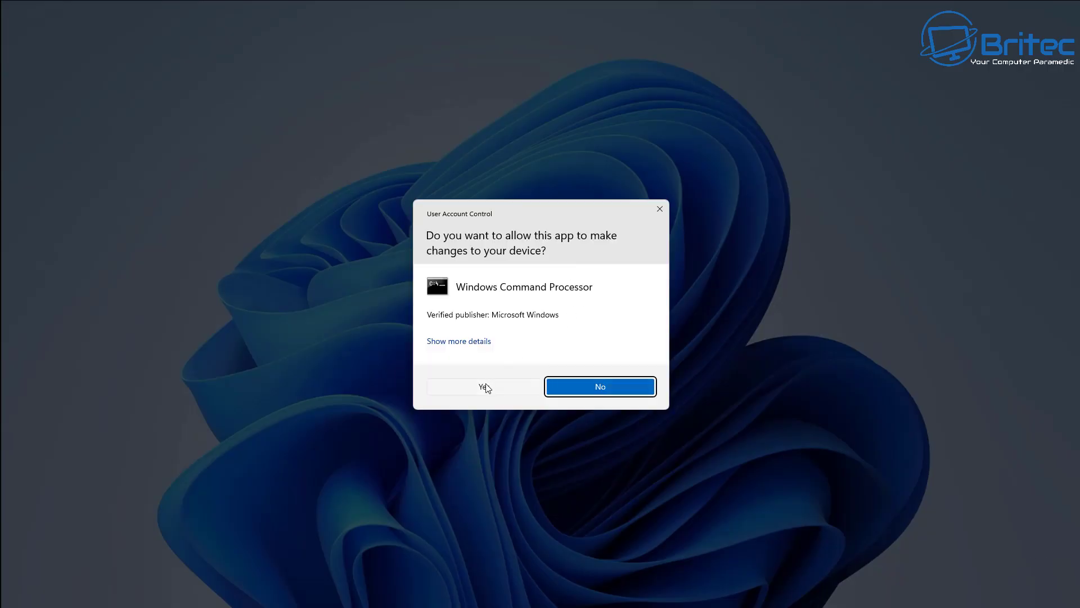
# Approve the UAC prompt, continue past the restore point, and confirm 'yes' to apply the tweaks
pyautogui.click(485, 389)
pyautogui.moveTo(350, 81); pyautogui.dragTo(513, 145)
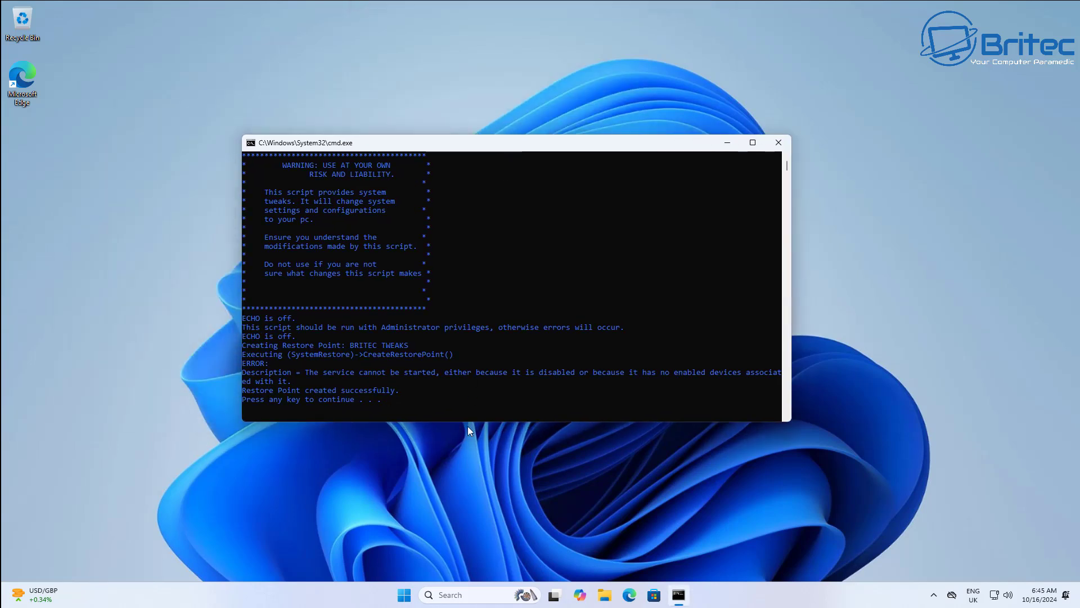
pyautogui.press('Return')
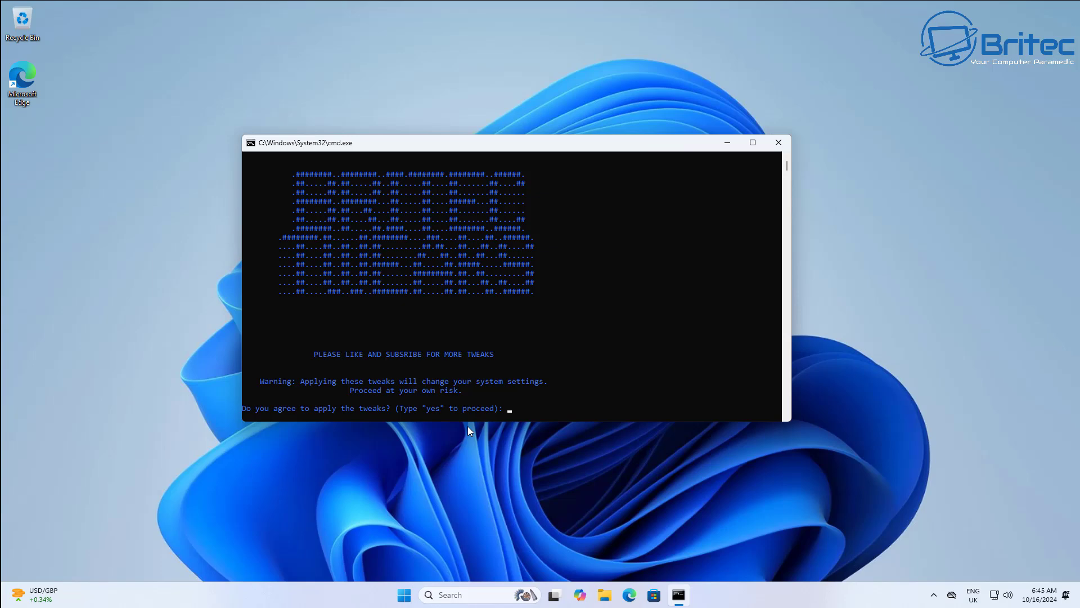
pyautogui.write('yes')
pyautogui.press('Return')
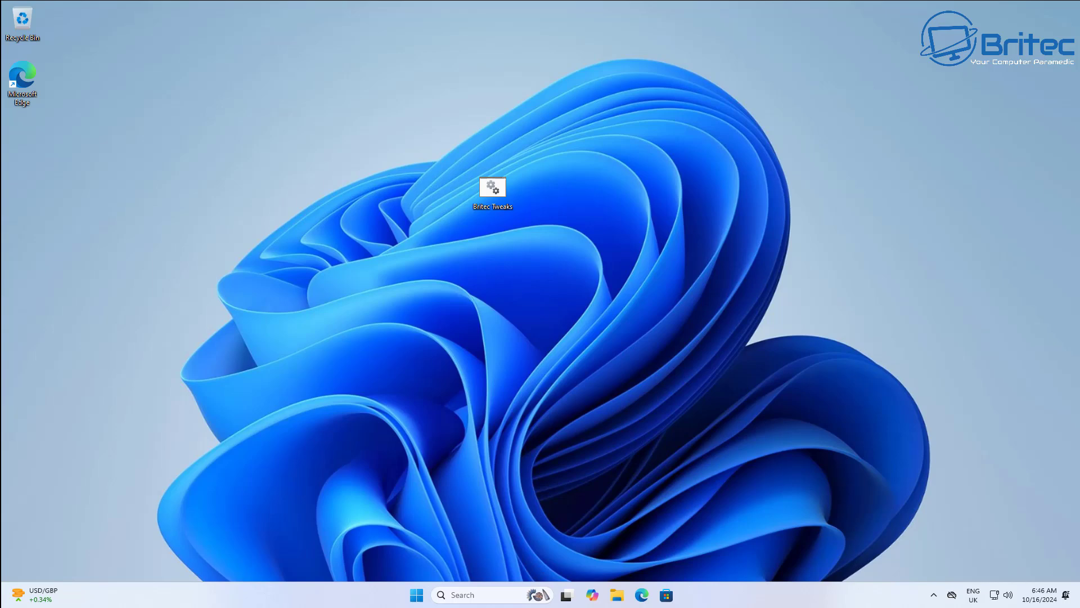
pyautogui.click(416, 594)
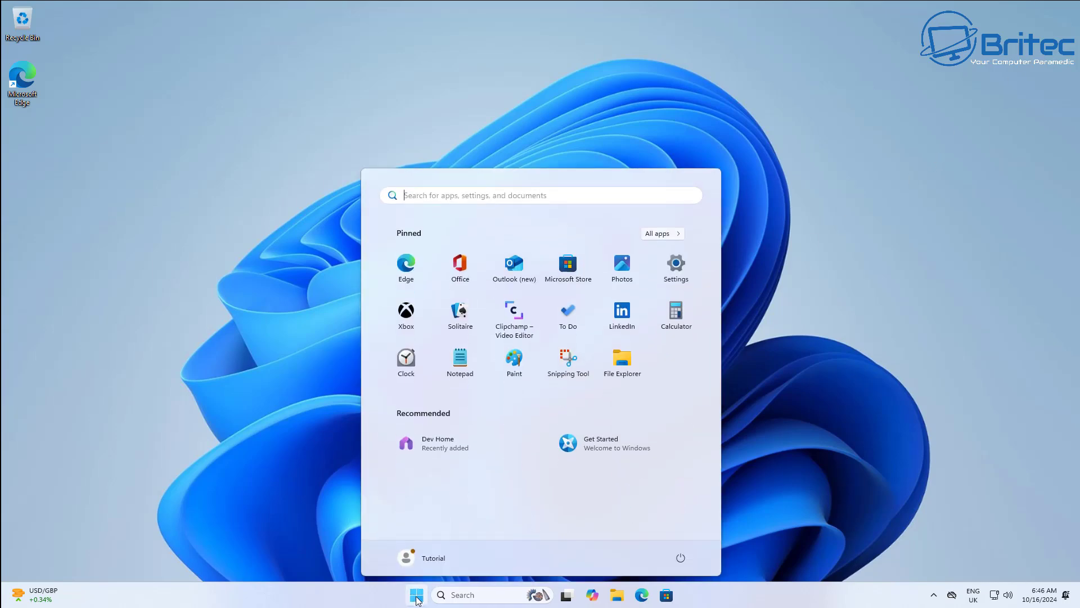
pyautogui.click(677, 263)
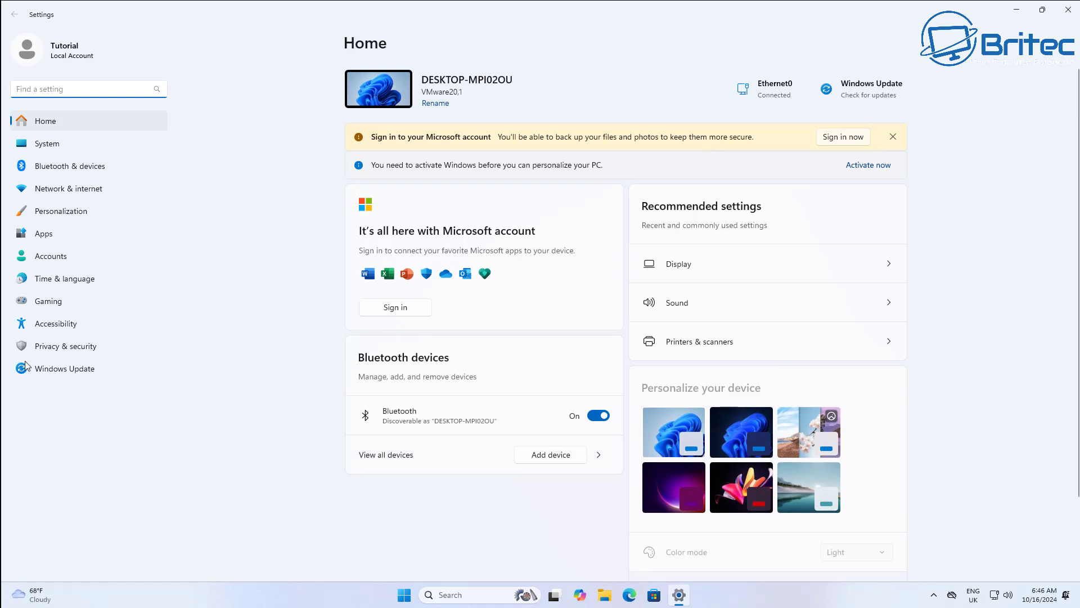
pyautogui.click(74, 346)
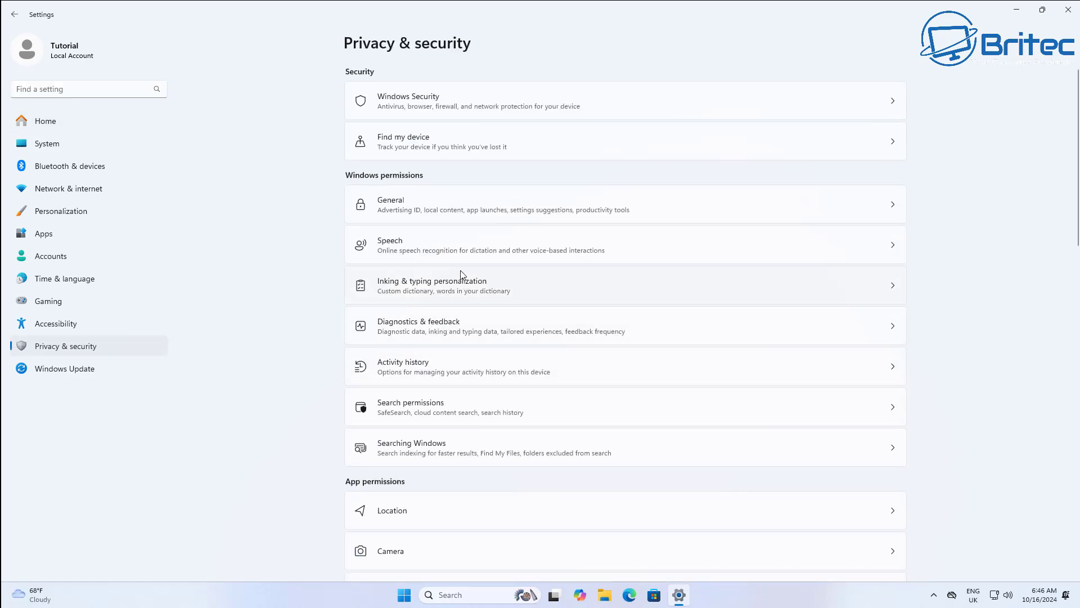
pyautogui.click(461, 248)
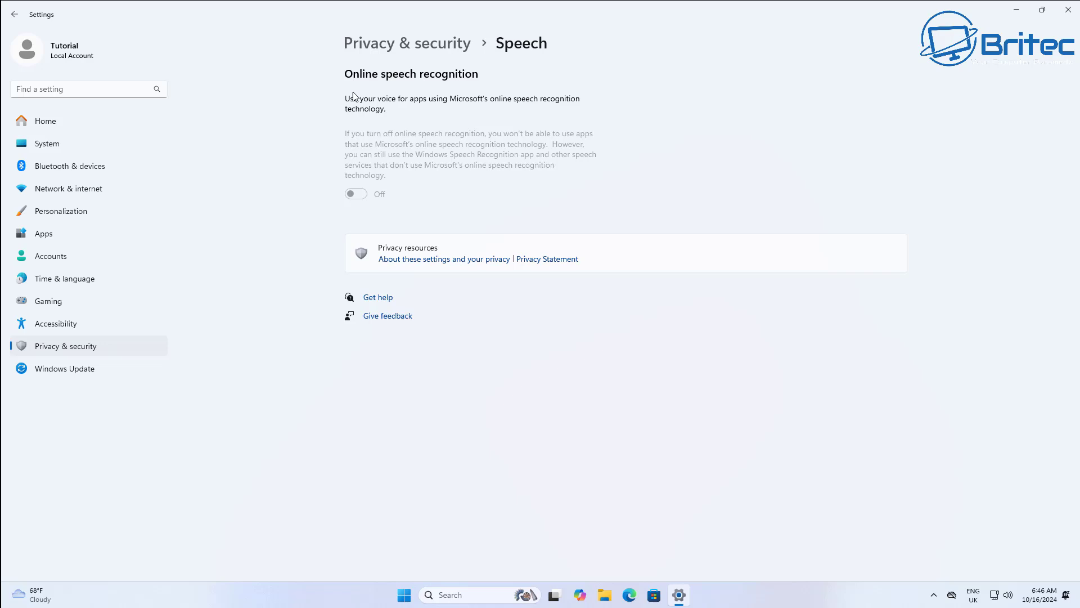
pyautogui.click(14, 14)
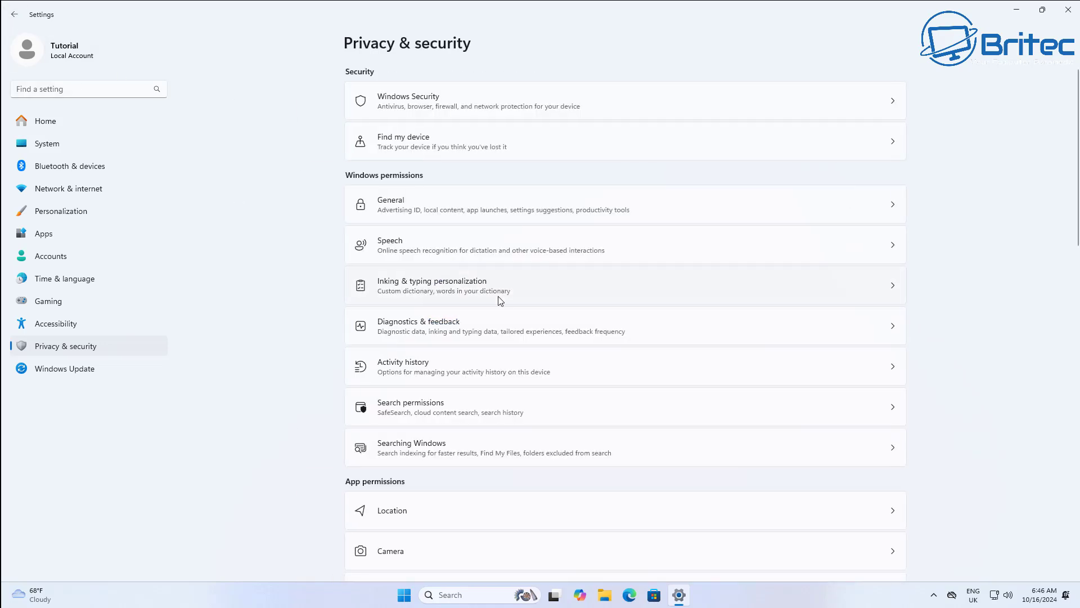
pyautogui.click(501, 320)
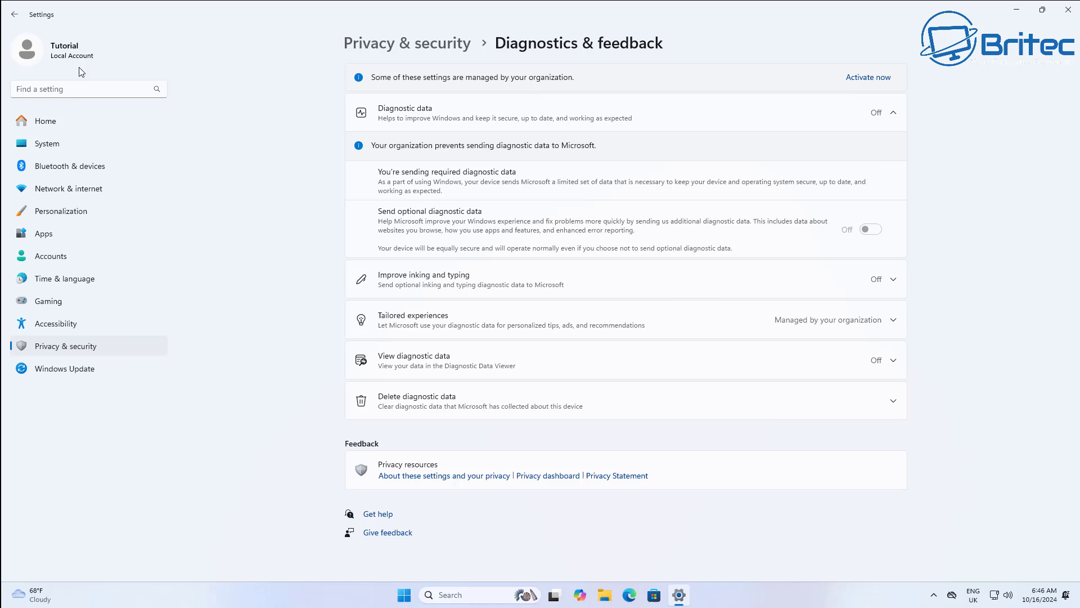
pyautogui.click(18, 15)
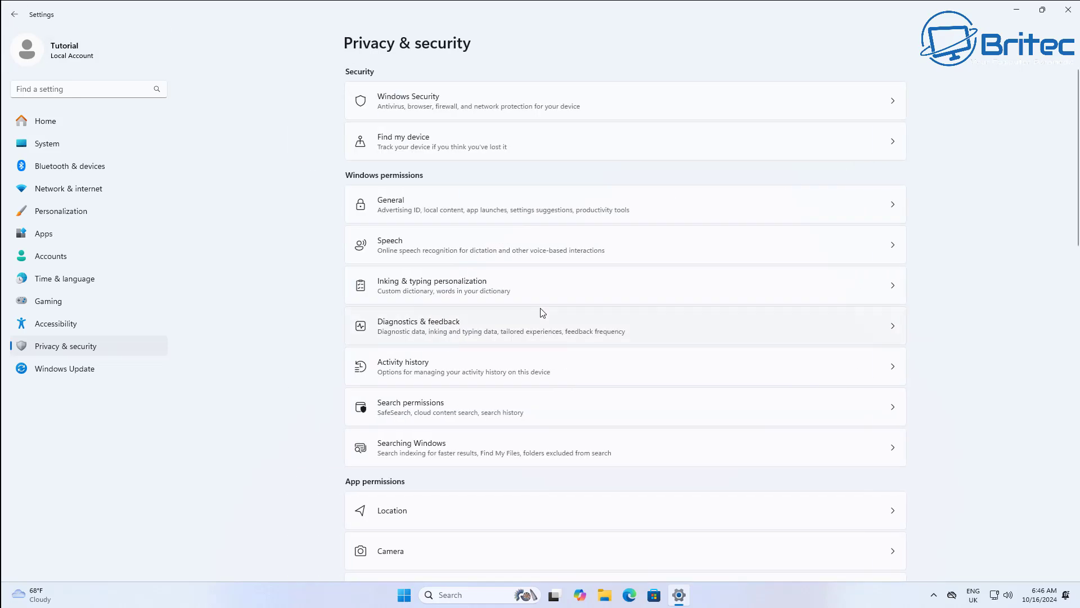
pyautogui.click(513, 509)
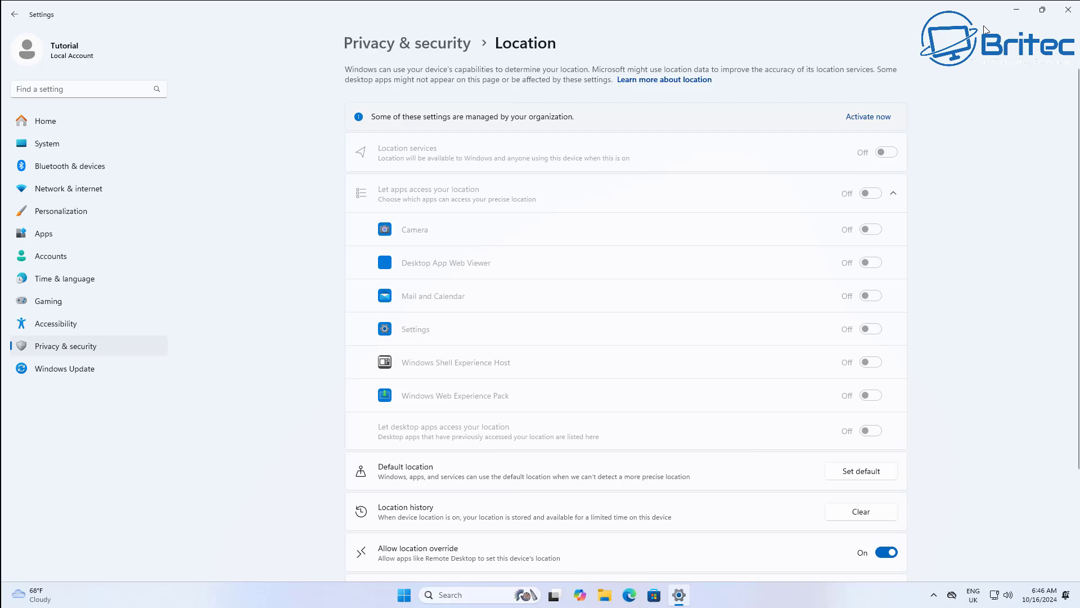
pyautogui.click(1068, 10)
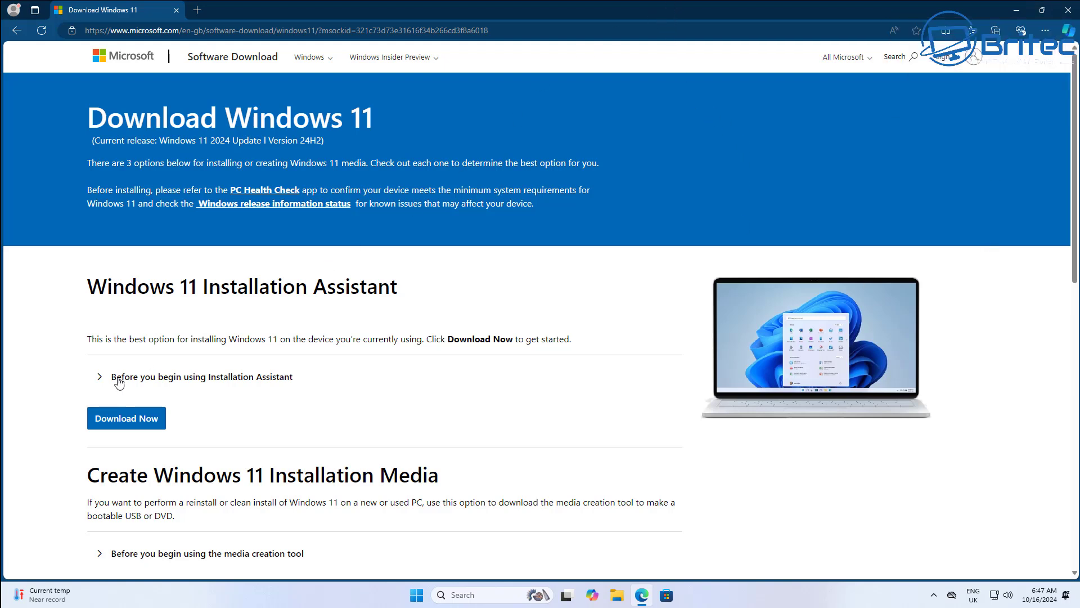
# Download Windows11InstallationAssistant.exe, minimise Edge and bring up the Run box
pyautogui.click(121, 424)
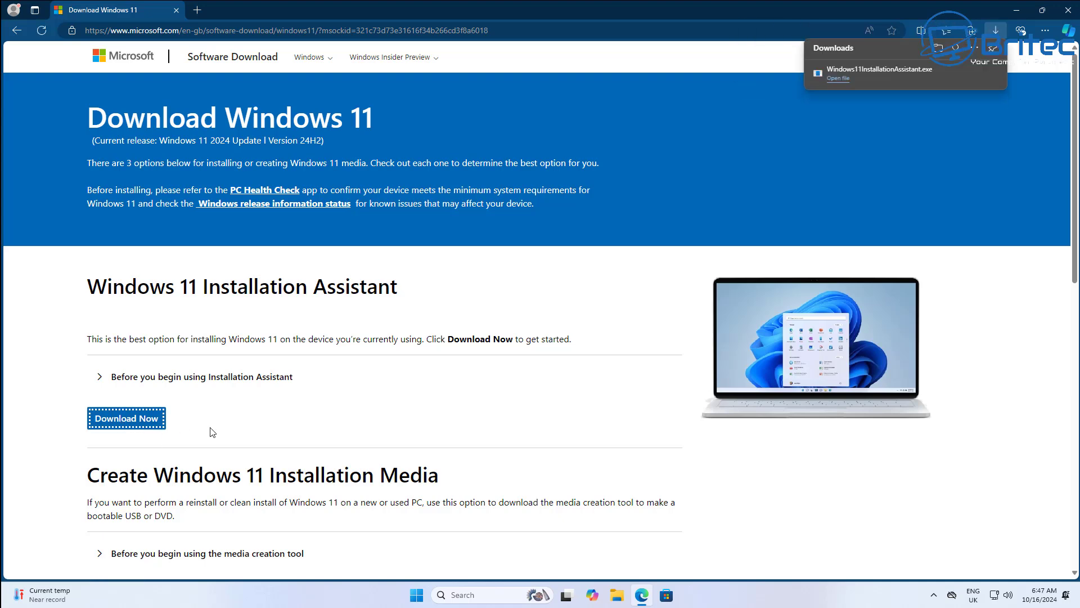
pyautogui.click(1017, 10)
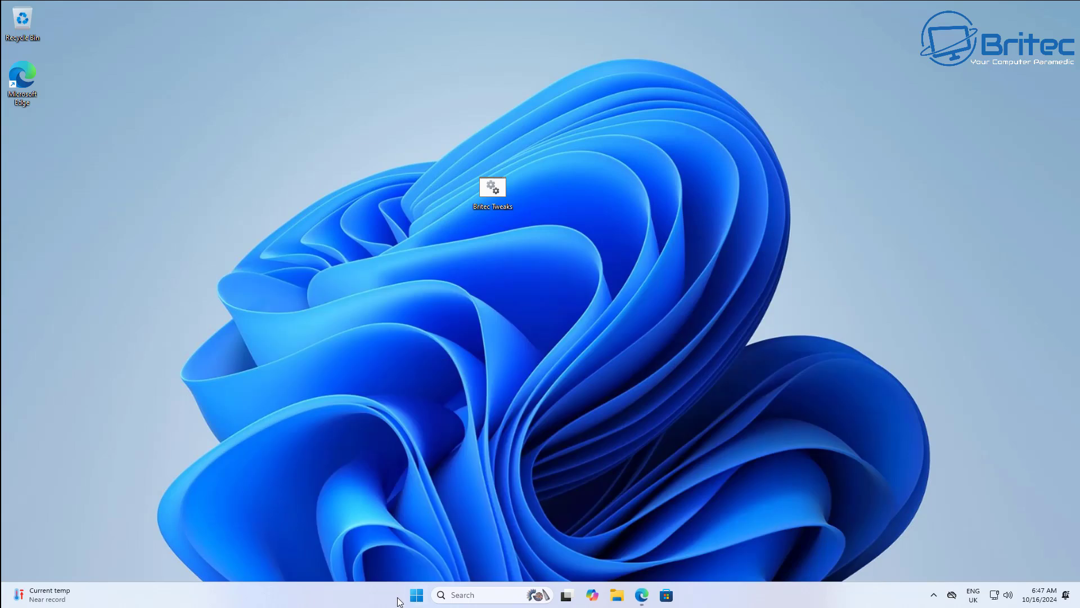
pyautogui.rightClick(417, 602)
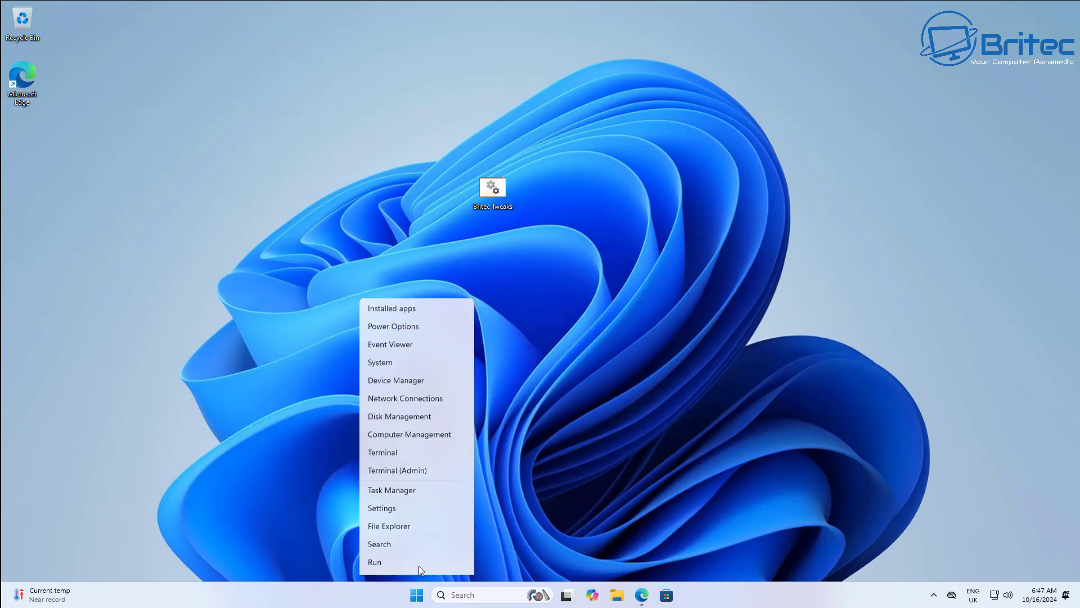
pyautogui.click(409, 525)
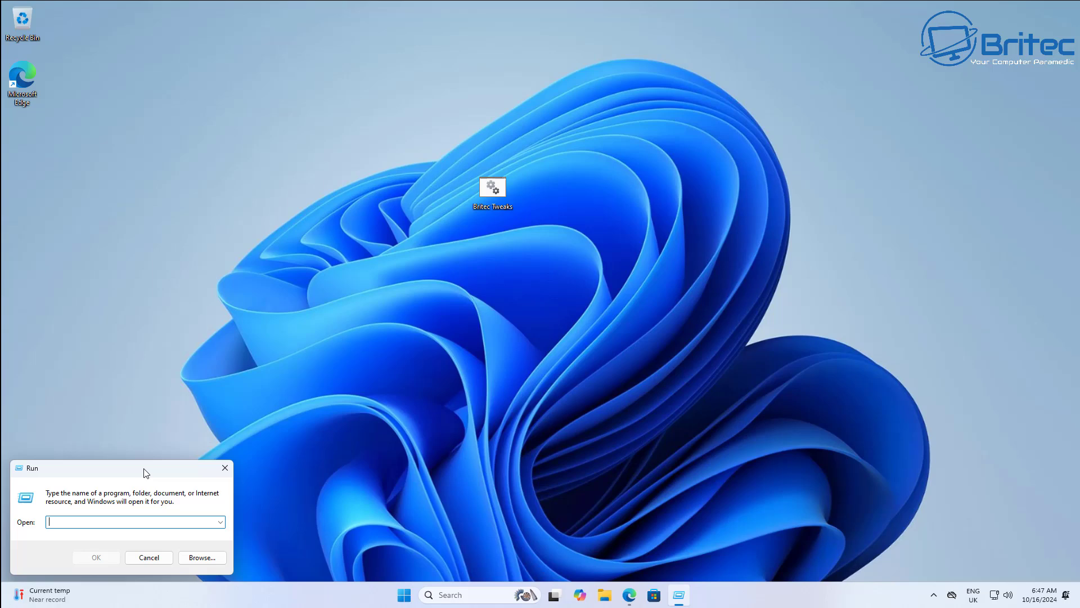
# Run winver to confirm Windows 11 version 23H2 (OS Build 22631.4317), then close About Windows
pyautogui.write('winver')
pyautogui.press('Return')
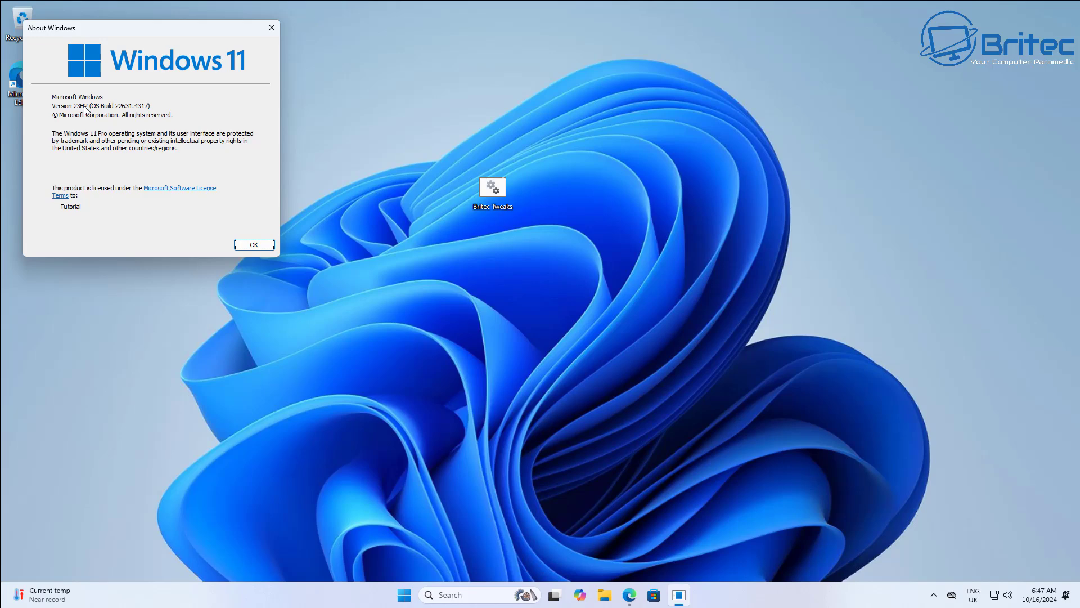
pyautogui.click(265, 247)
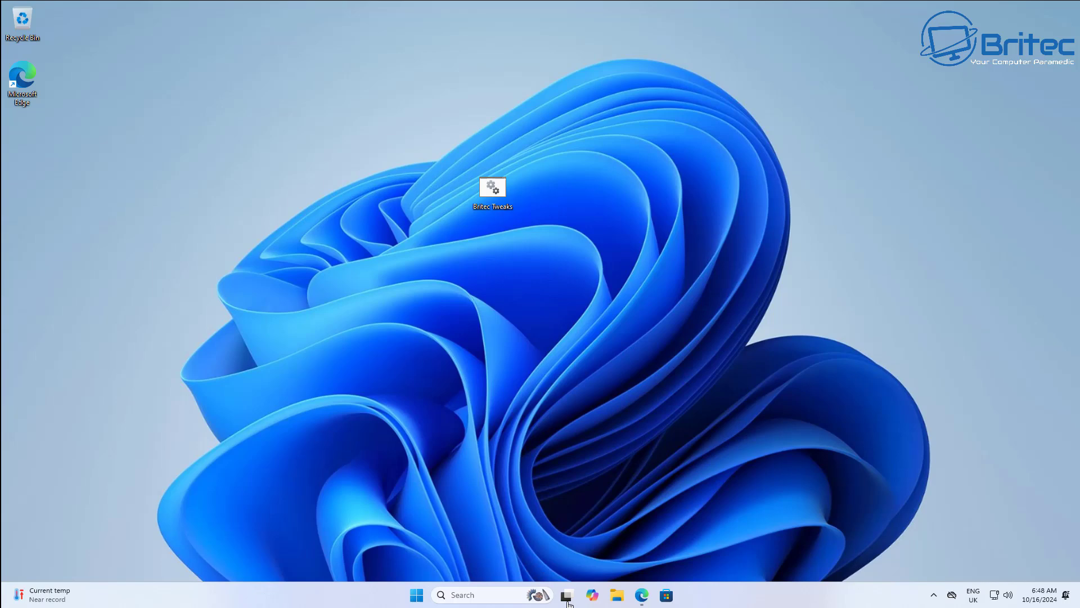
# Launch Windows11InstallationAssistant from Downloads with admin approval and fetch WindowsPCHealthCheckSetup.msi
pyautogui.click(610, 594)
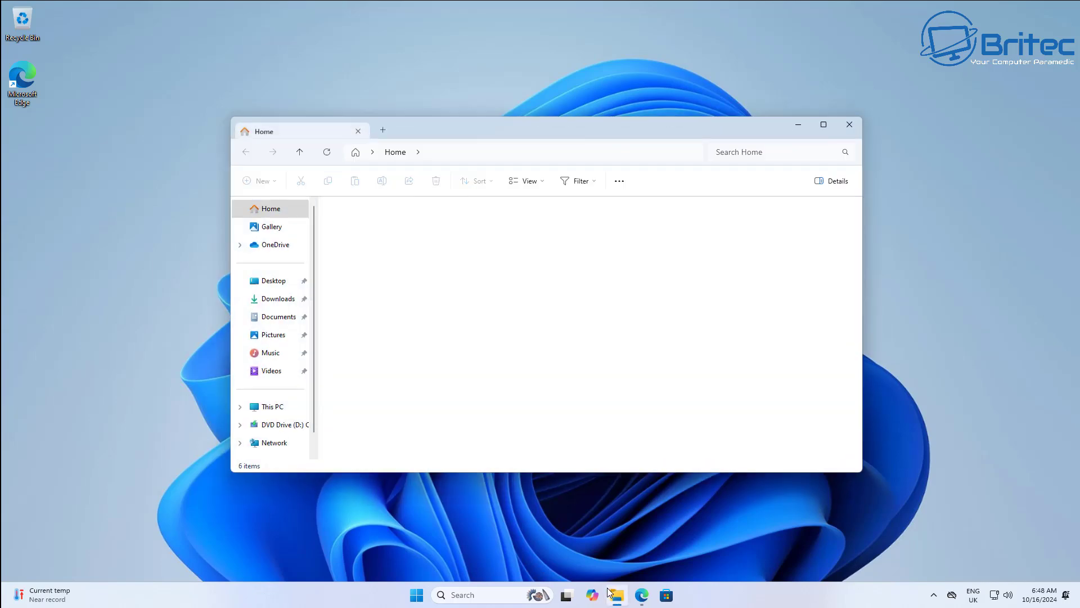
pyautogui.click(278, 298)
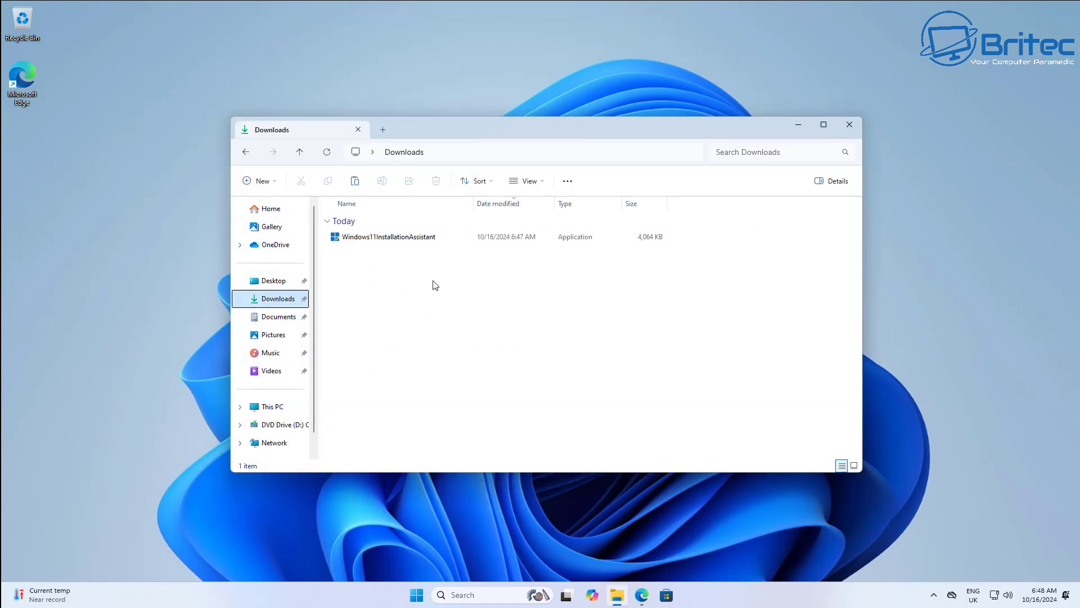
pyautogui.doubleClick(403, 241)
pyautogui.click(506, 398)
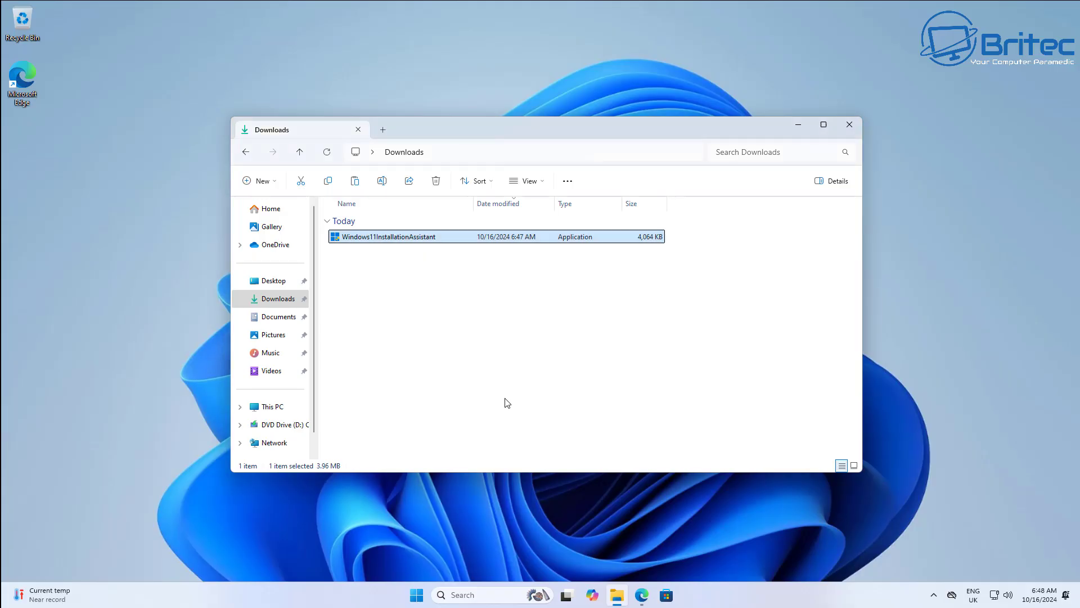
pyautogui.click(798, 125)
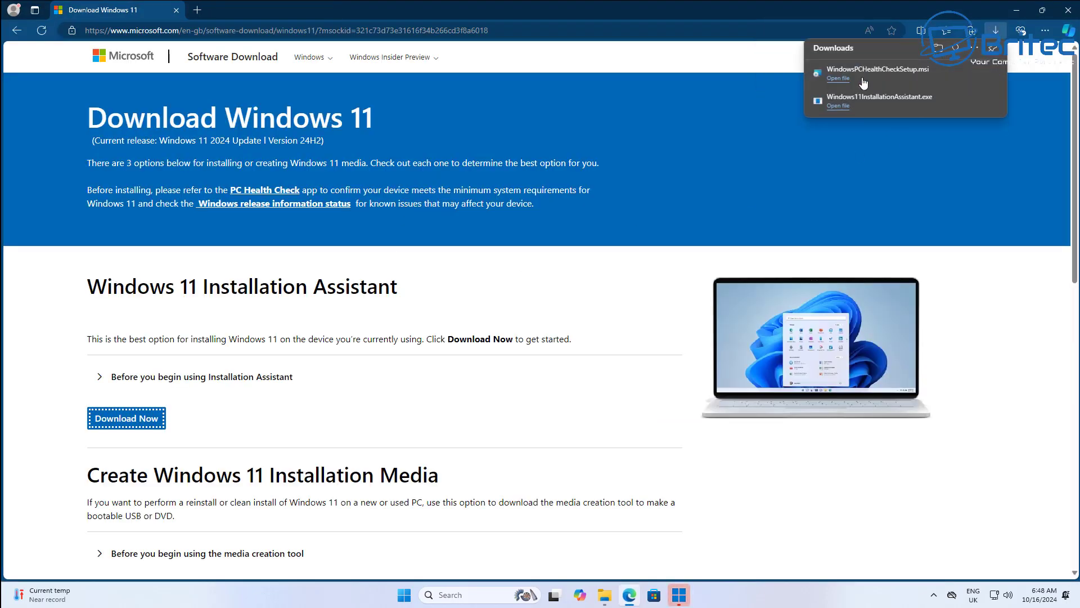
# Open WindowsPCHealthCheckSetup.msi, accept its licence terms and install PC Health Check
pyautogui.click(869, 73)
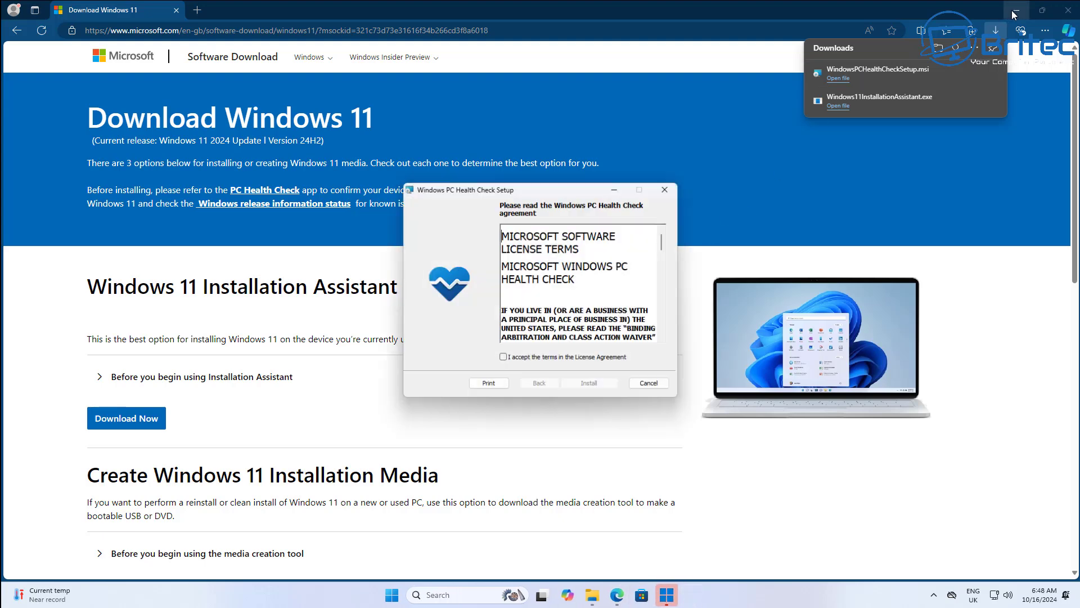
pyautogui.click(1016, 10)
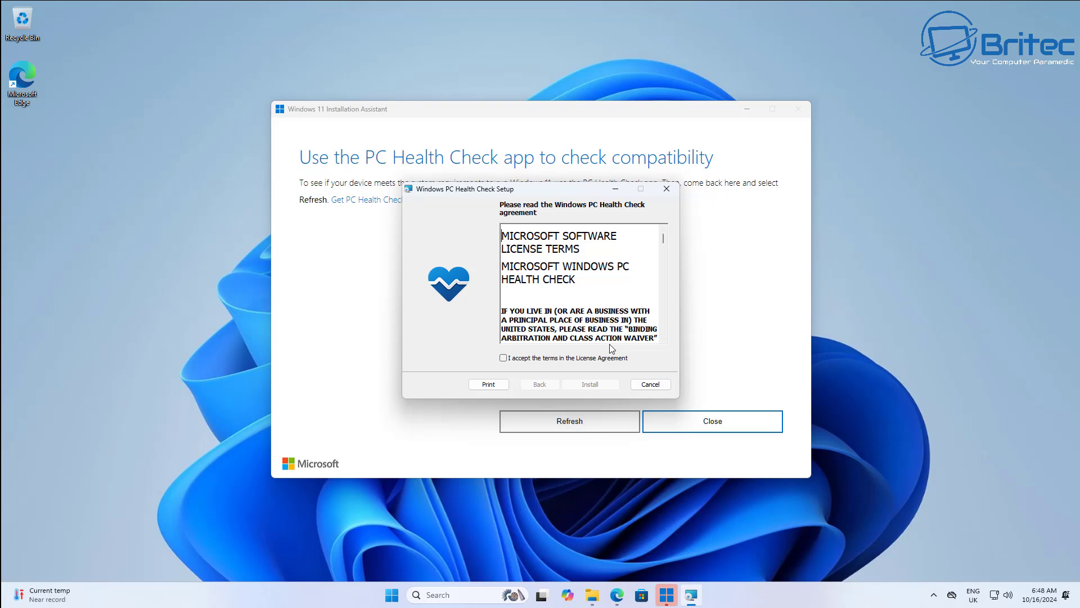
pyautogui.click(506, 359)
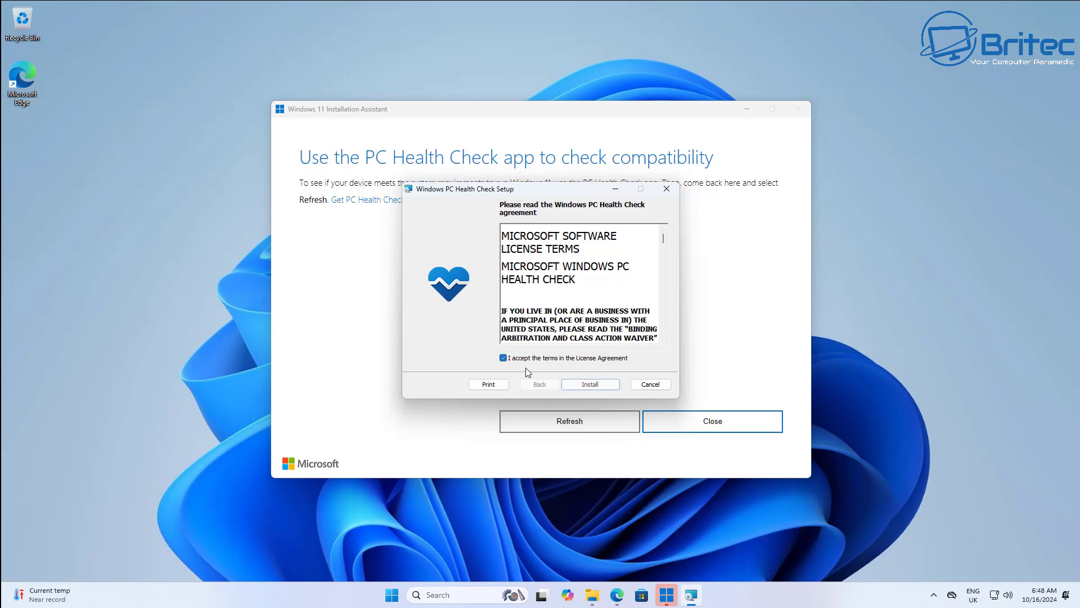
pyautogui.click(591, 384)
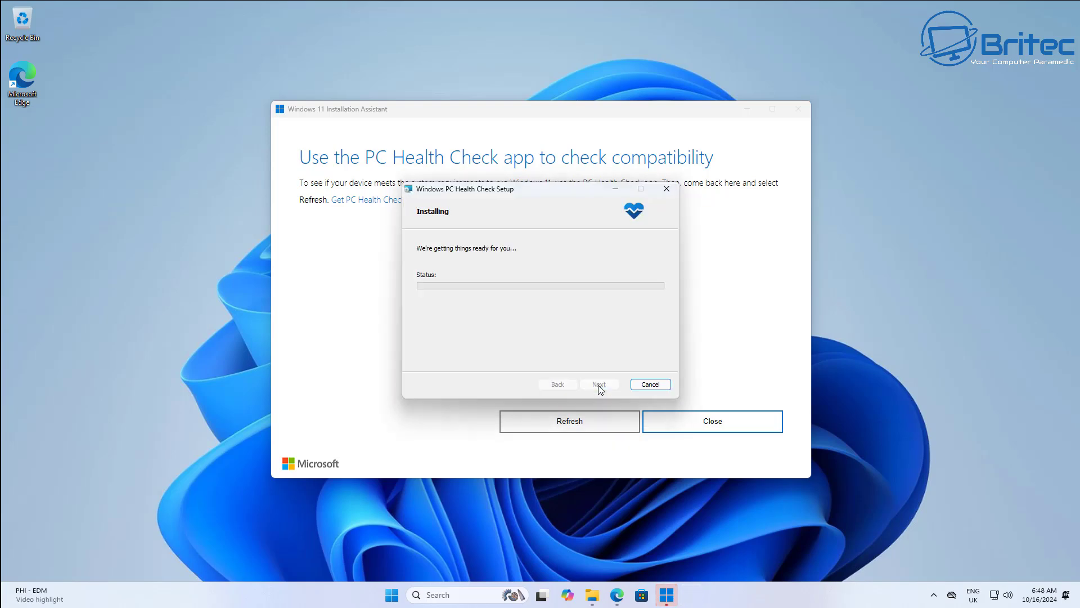
pyautogui.click(748, 109)
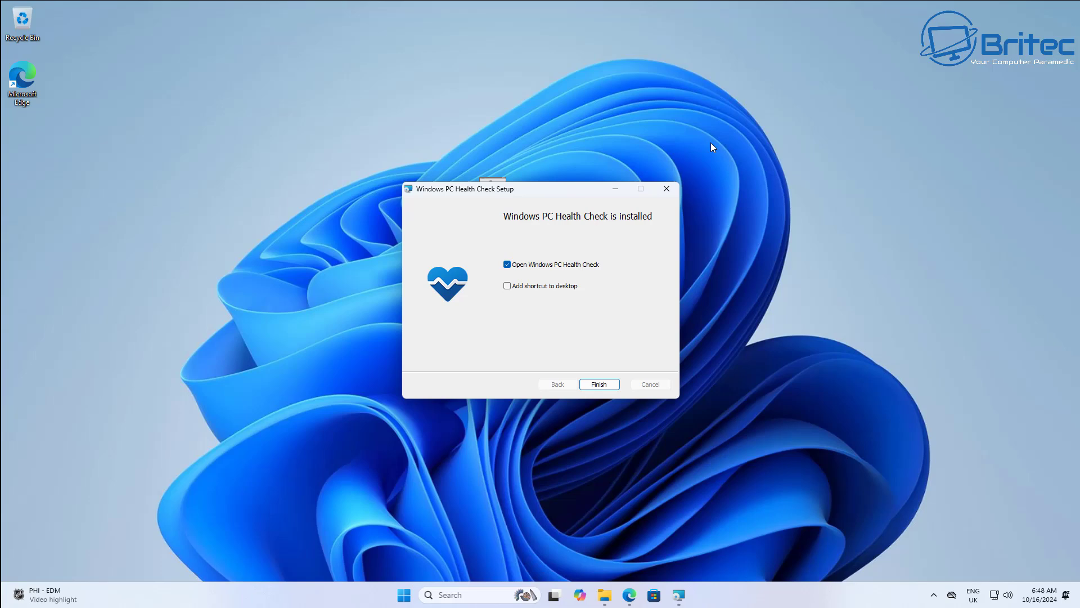
# Launch PC Health Check, check Windows 11 requirements, dismiss the organization-managed updates notice, then close it
pyautogui.click(600, 385)
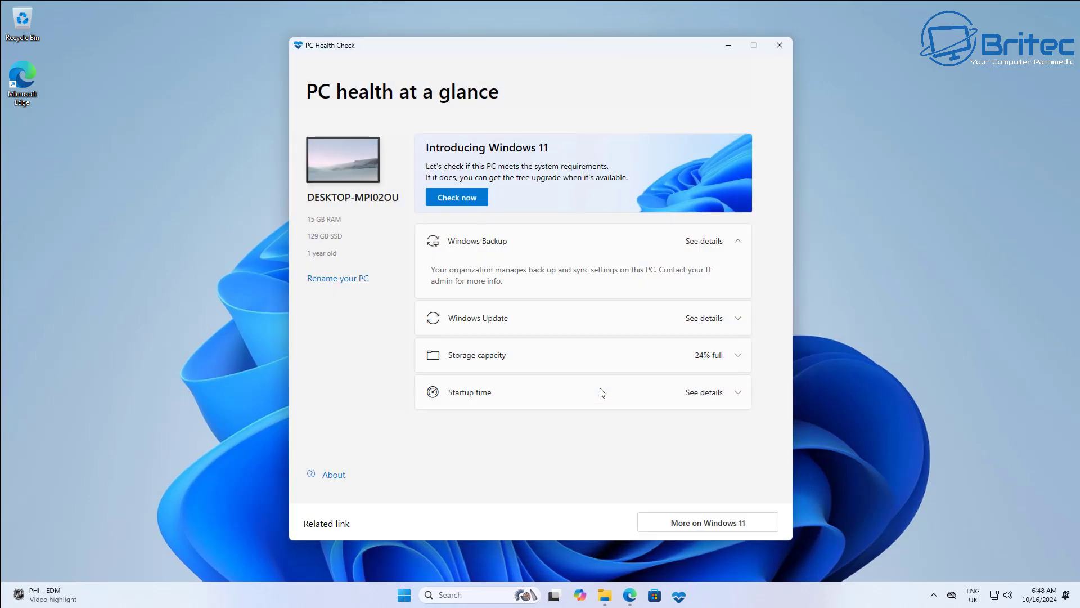
pyautogui.click(467, 200)
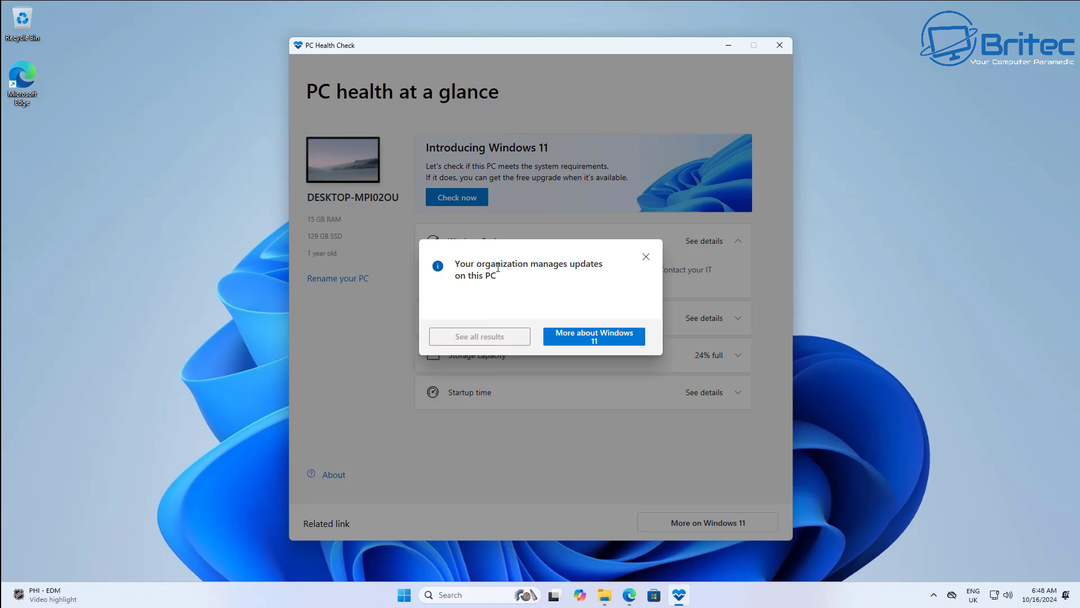
pyautogui.click(647, 258)
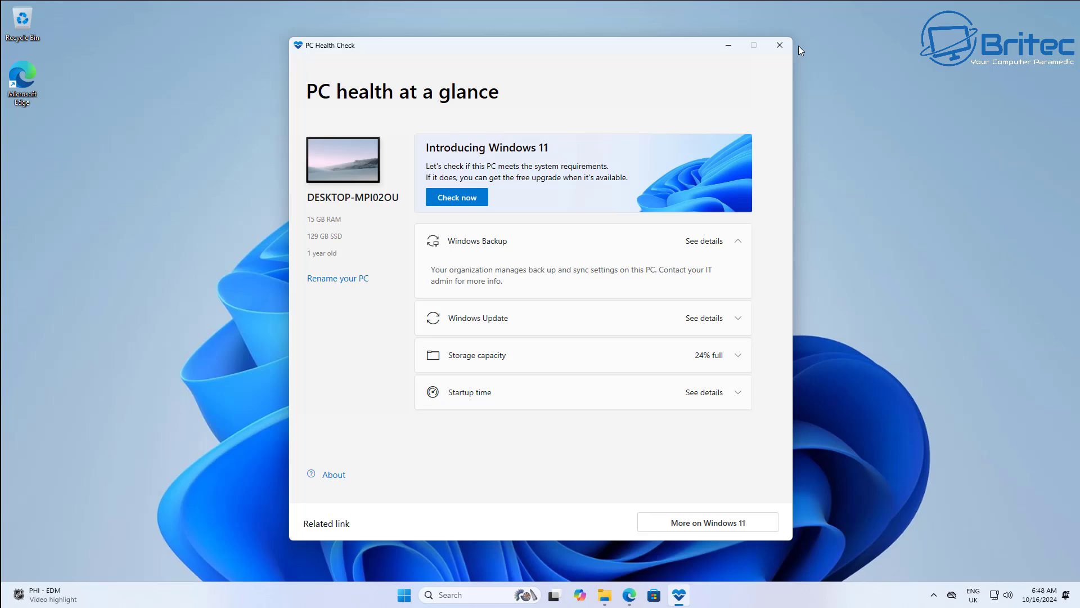
pyautogui.click(780, 45)
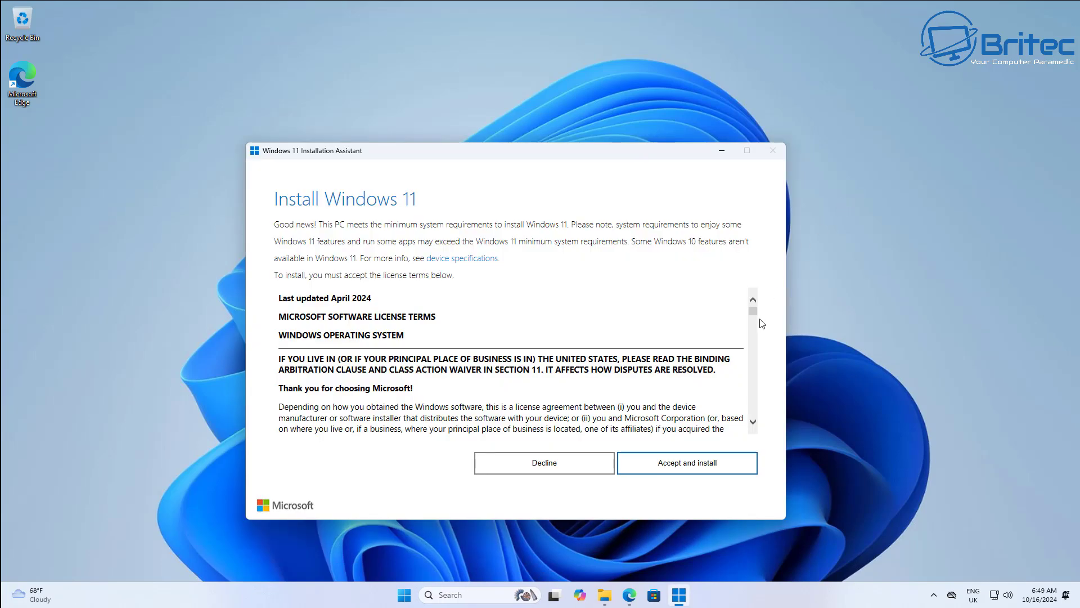
# Accept the Installation Assistant licence terms so the Windows 11 download begins
pyautogui.click(712, 463)
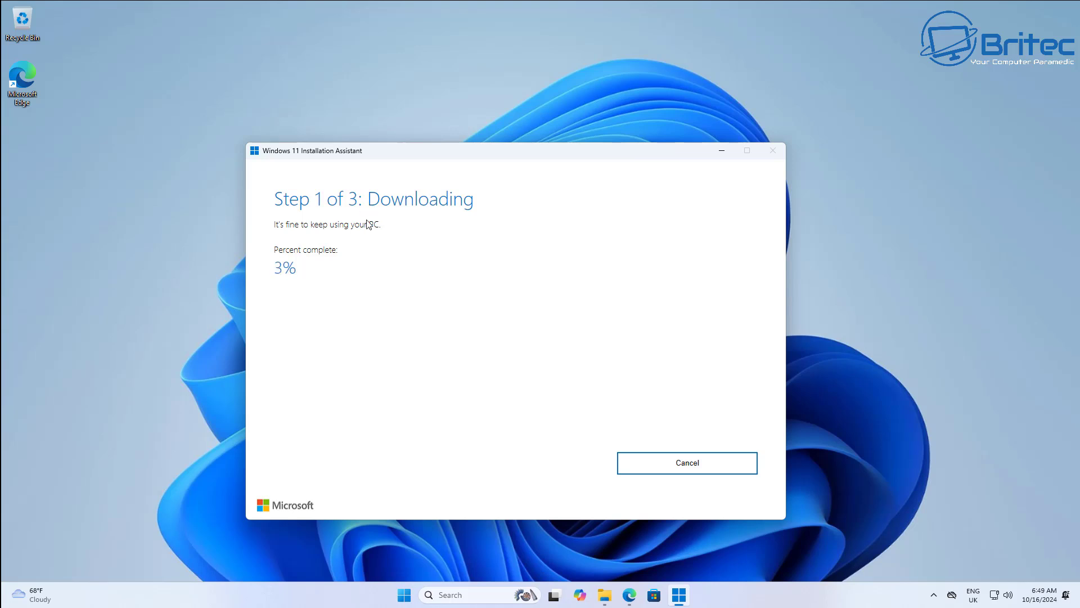
pyautogui.rightClick(406, 597)
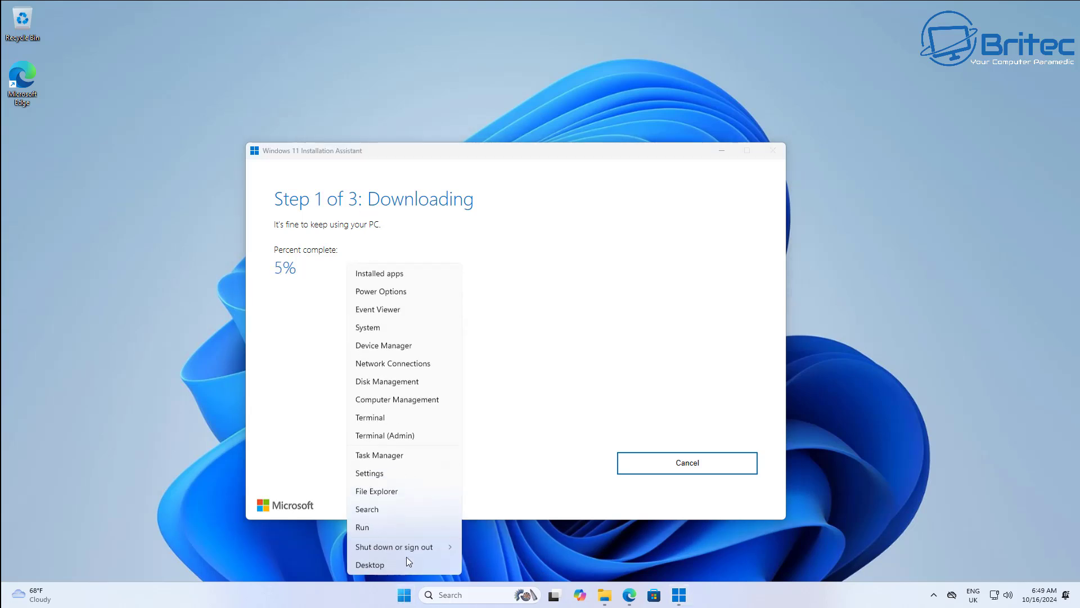
# Verify version 23H2 on the System About page in Settings, then close Settings
pyautogui.click(376, 329)
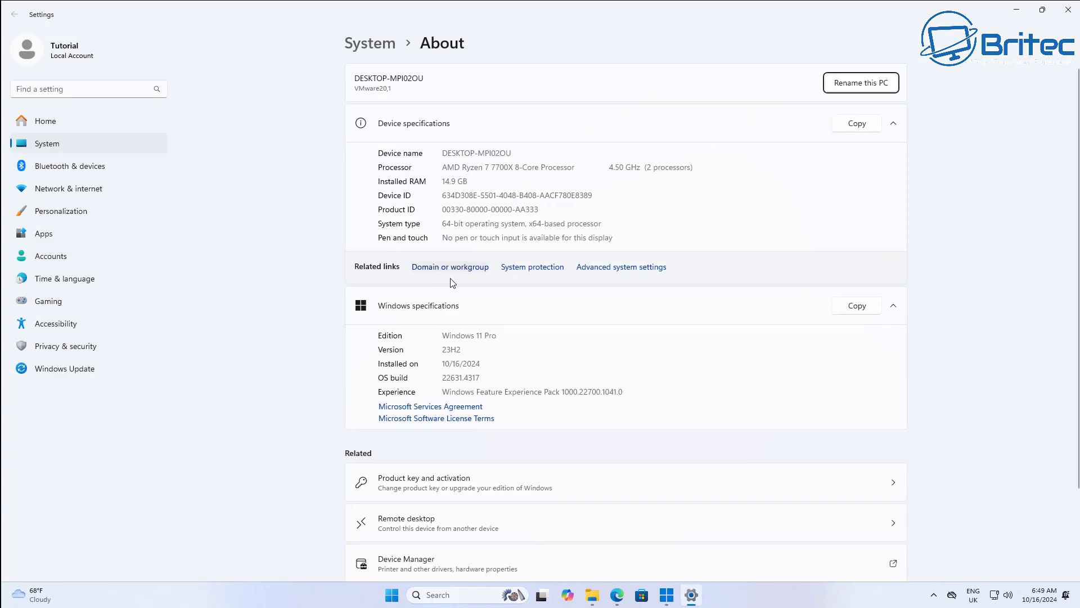
pyautogui.doubleClick(465, 349)
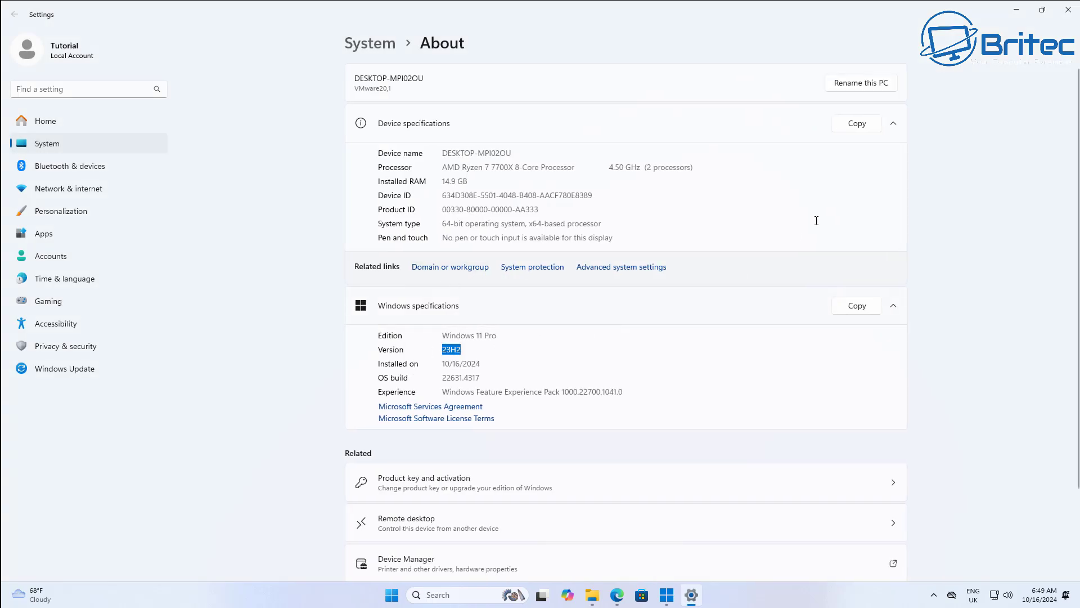
pyautogui.click(1068, 10)
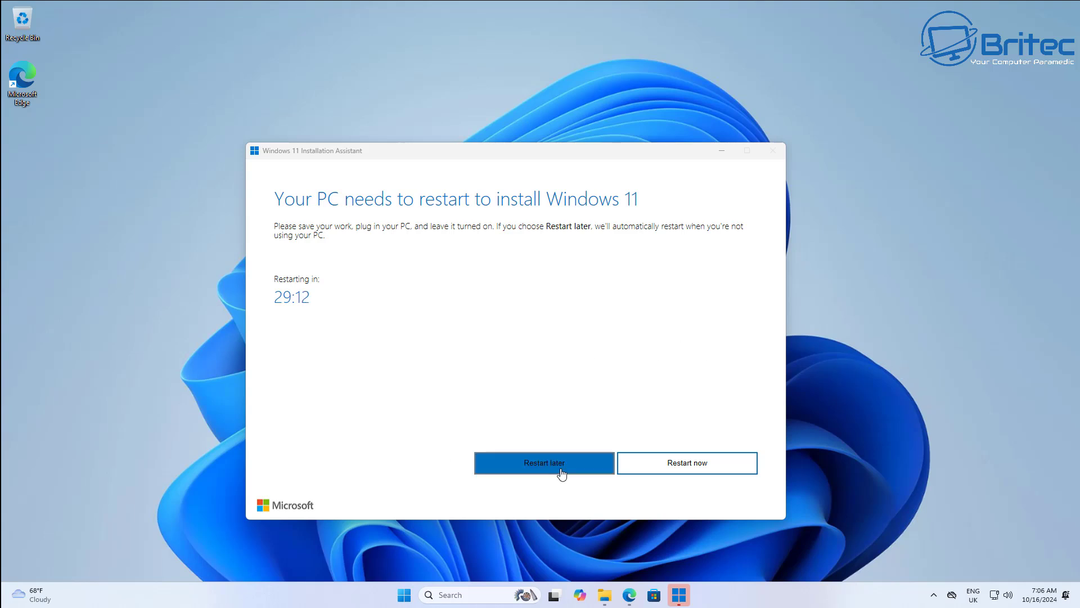
# Choose Restart now, dismiss the sign-out warning and restart the PC from the Start power menu
pyautogui.click(685, 467)
pyautogui.click(616, 321)
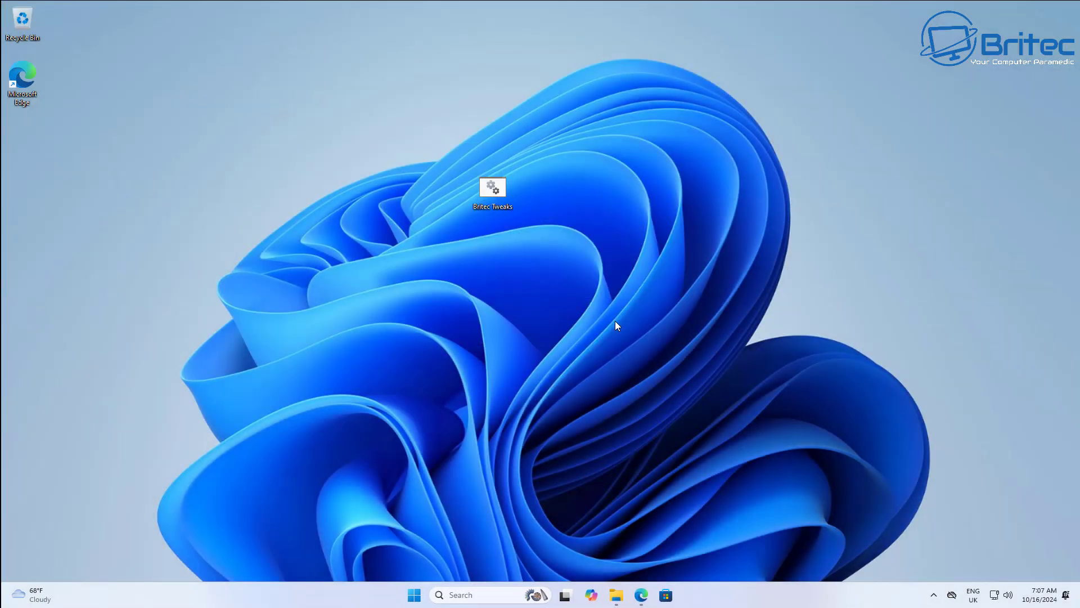
pyautogui.click(421, 593)
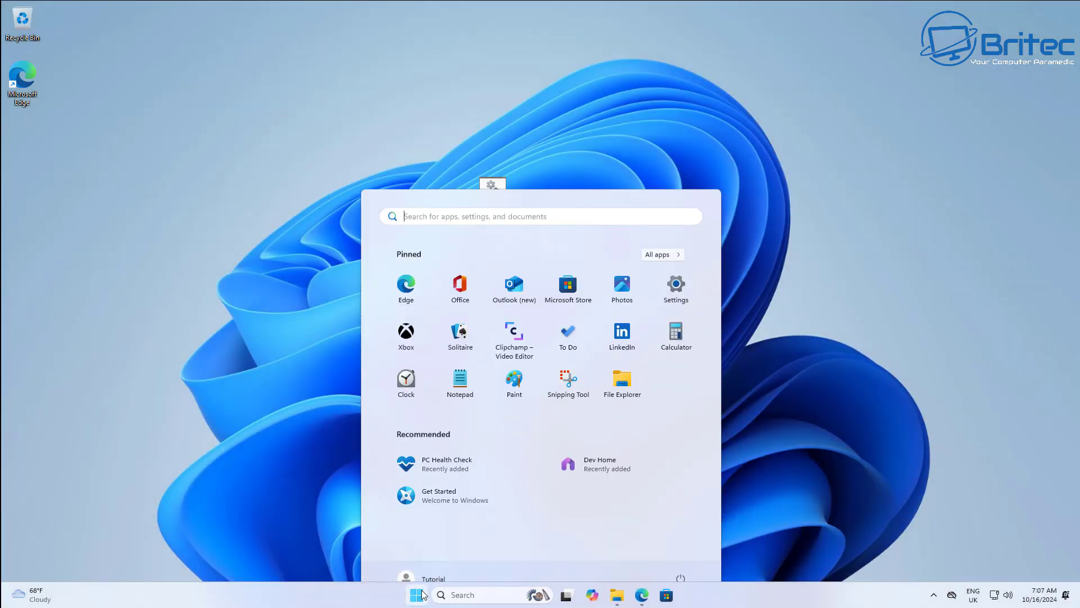
pyautogui.click(680, 556)
pyautogui.click(682, 532)
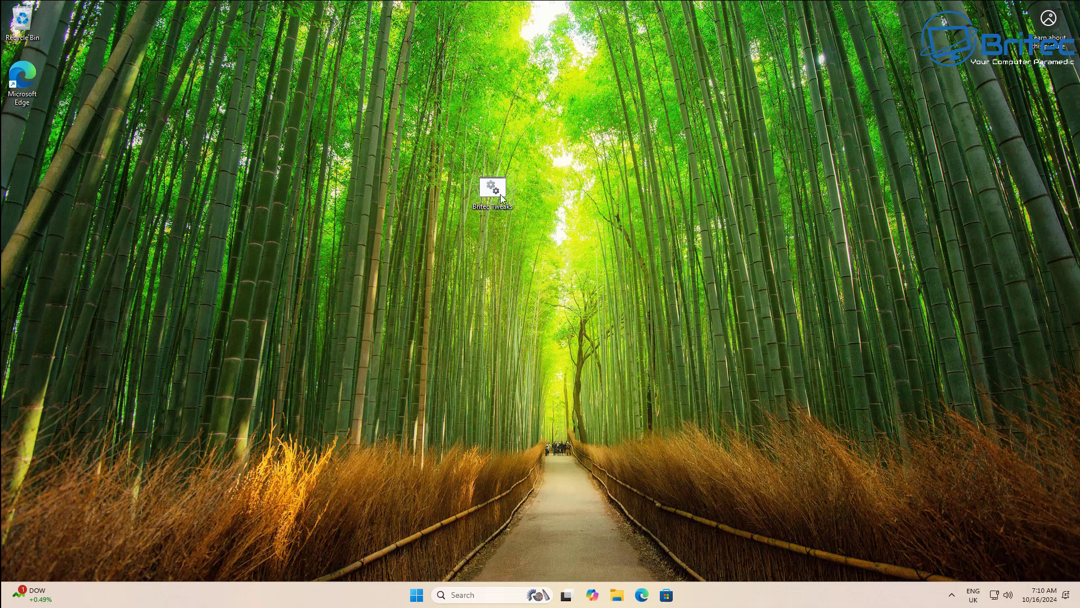
# Go to Privacy & security in Settings and confirm Location access is still off
pyautogui.click(419, 596)
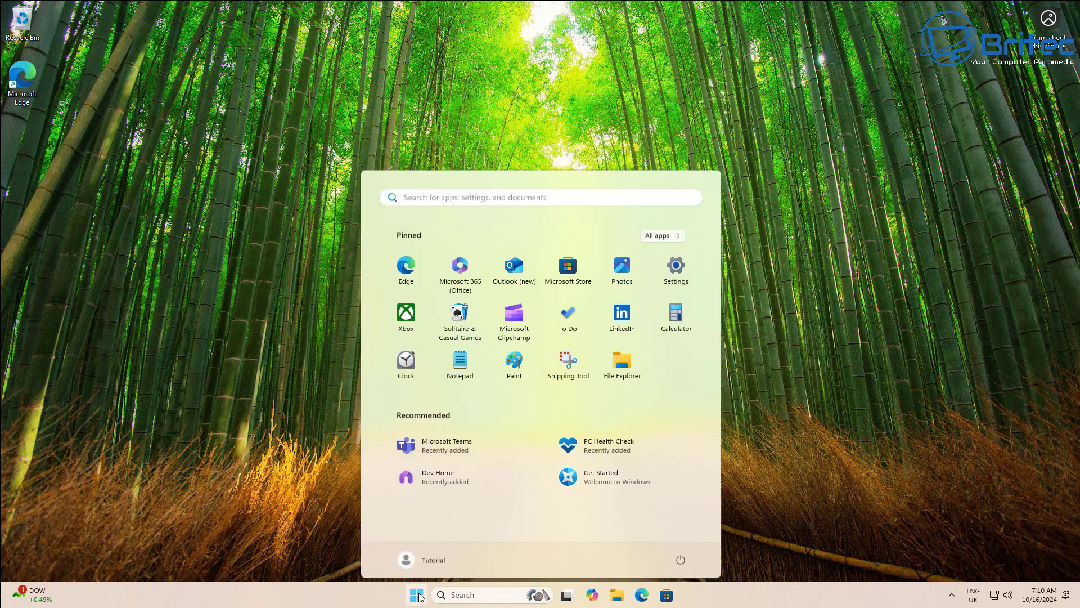
pyautogui.click(671, 274)
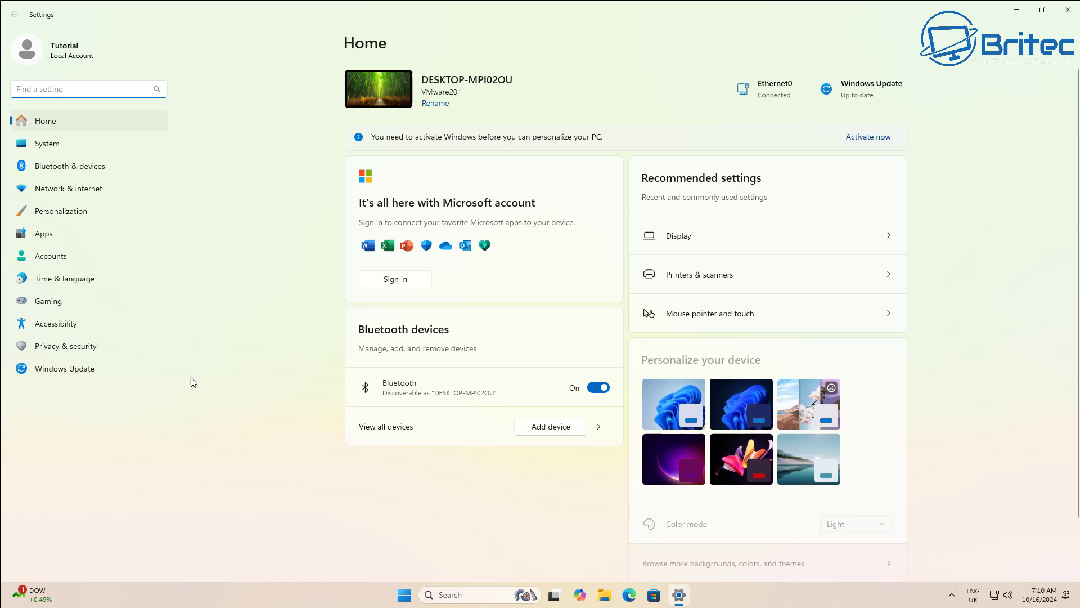
pyautogui.click(74, 346)
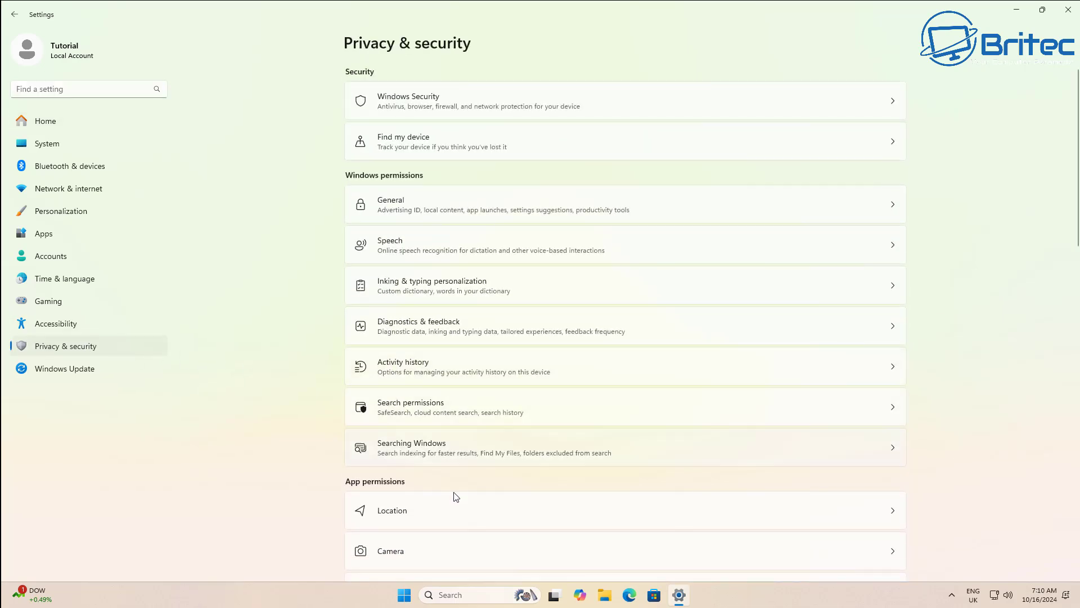
pyautogui.click(455, 512)
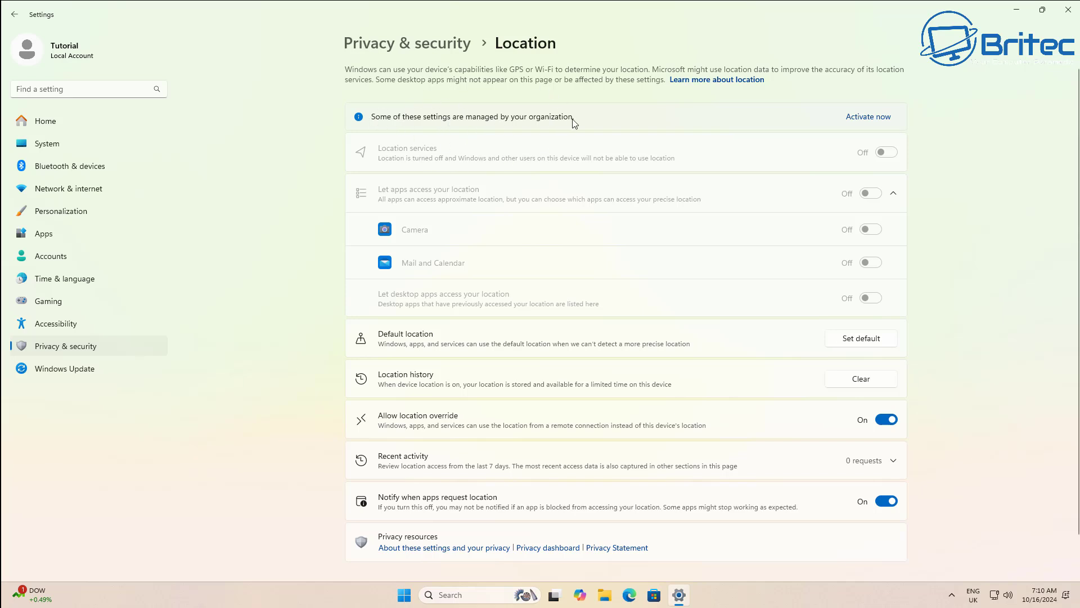
pyautogui.click(15, 14)
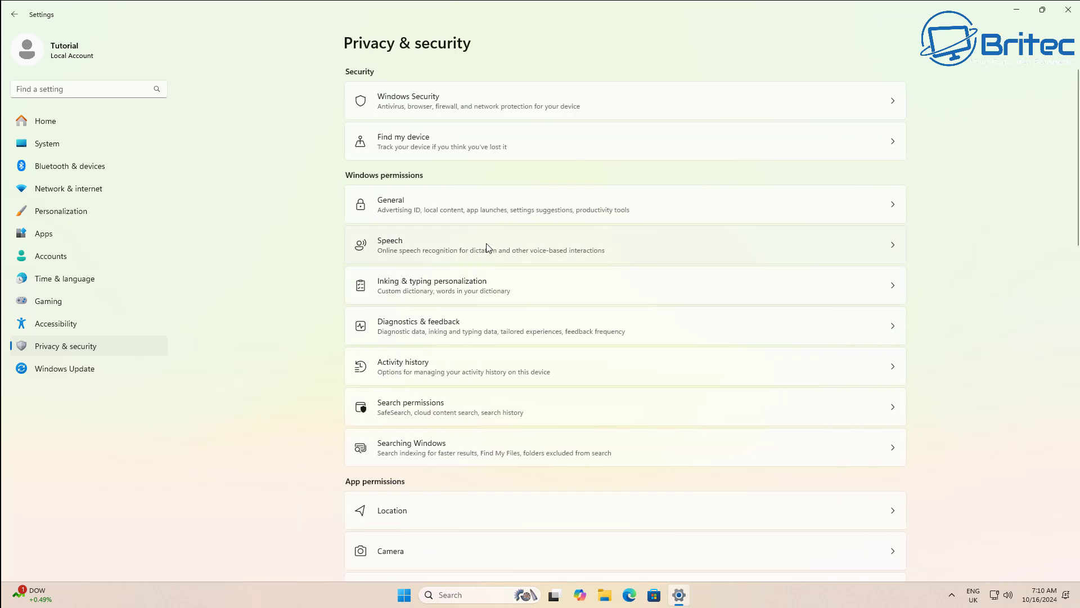
# Confirm Speech, Diagnostics & feedback and Contacts remain off and organization-managed
pyautogui.click(486, 246)
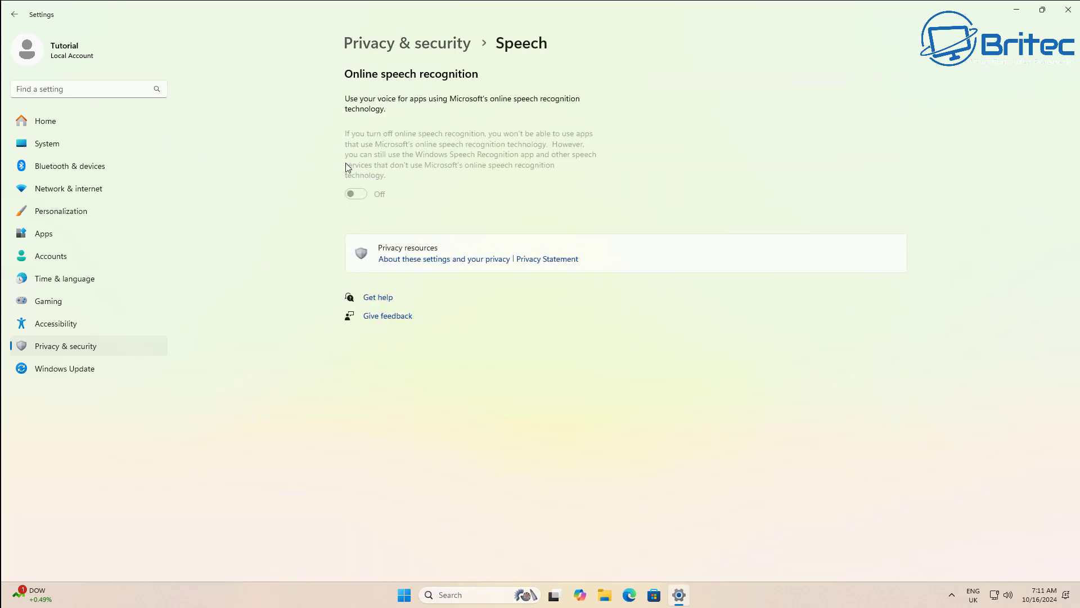
pyautogui.click(15, 14)
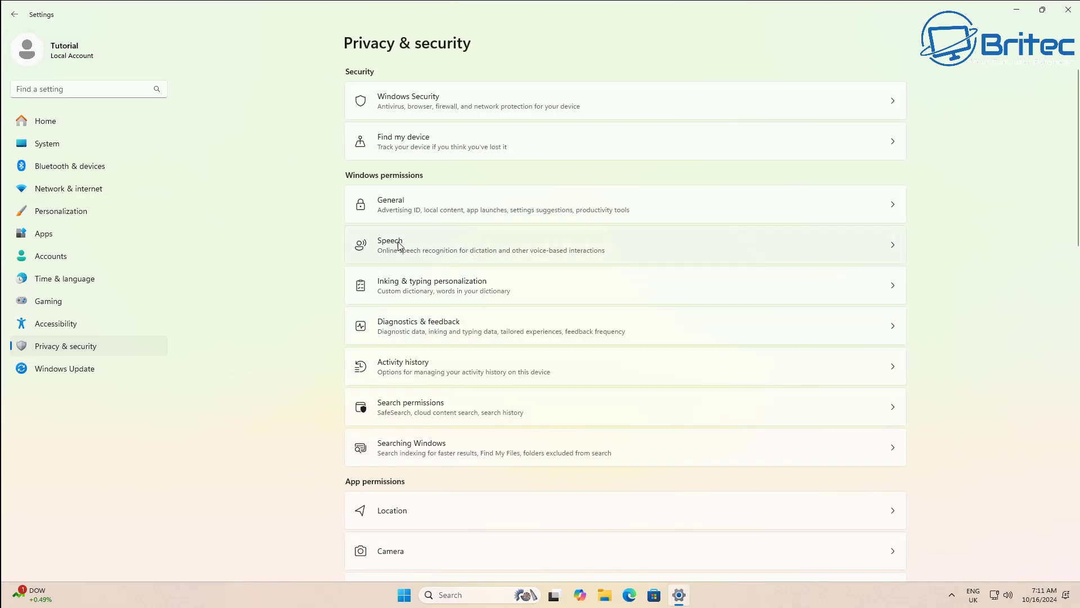
pyautogui.click(546, 321)
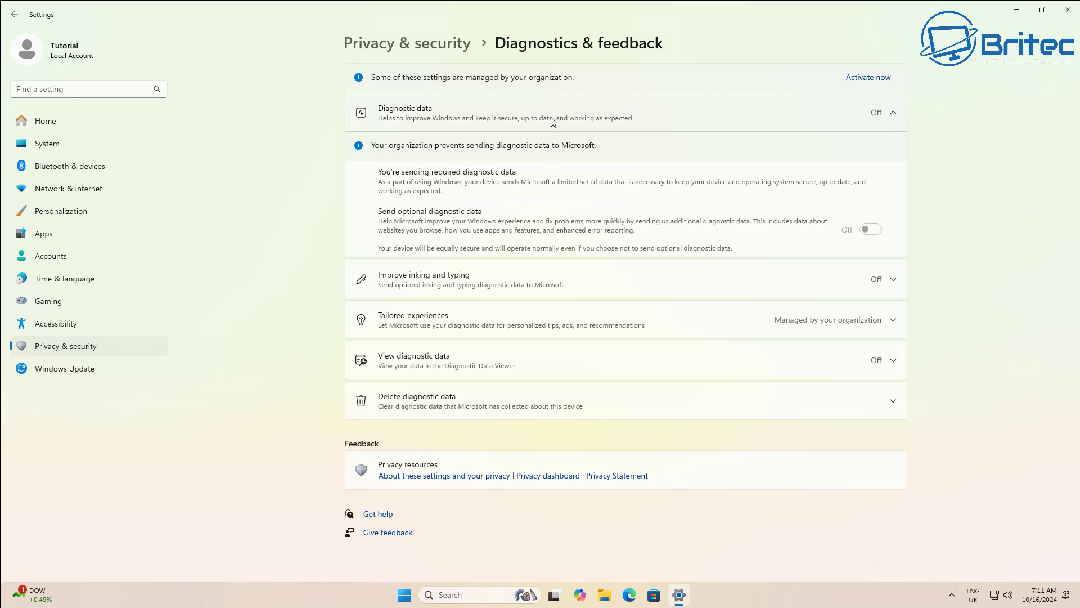
pyautogui.click(14, 14)
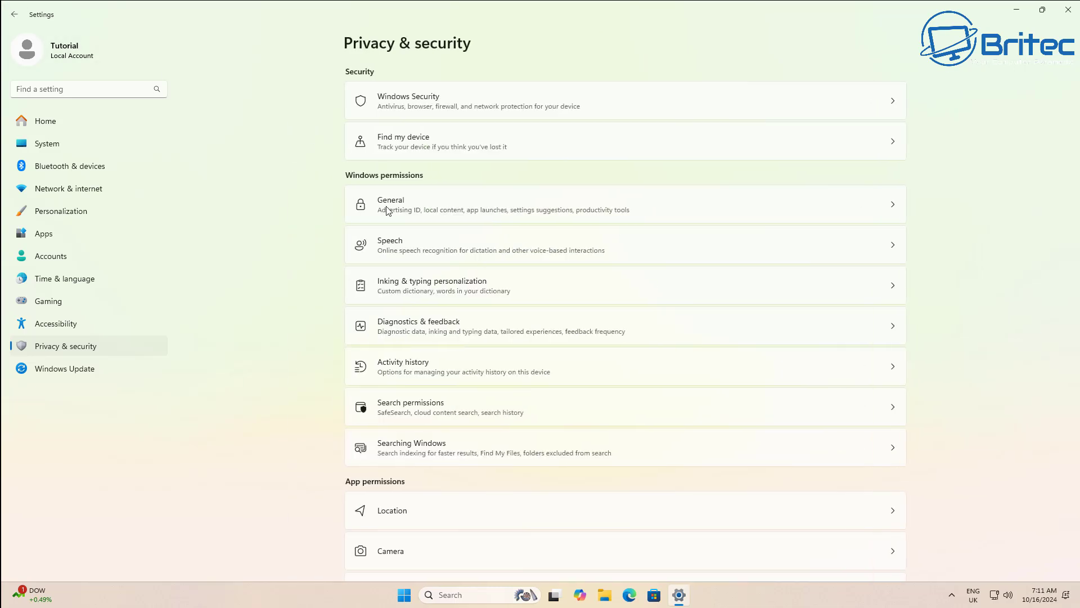
pyautogui.scroll(-5, 586, 357)
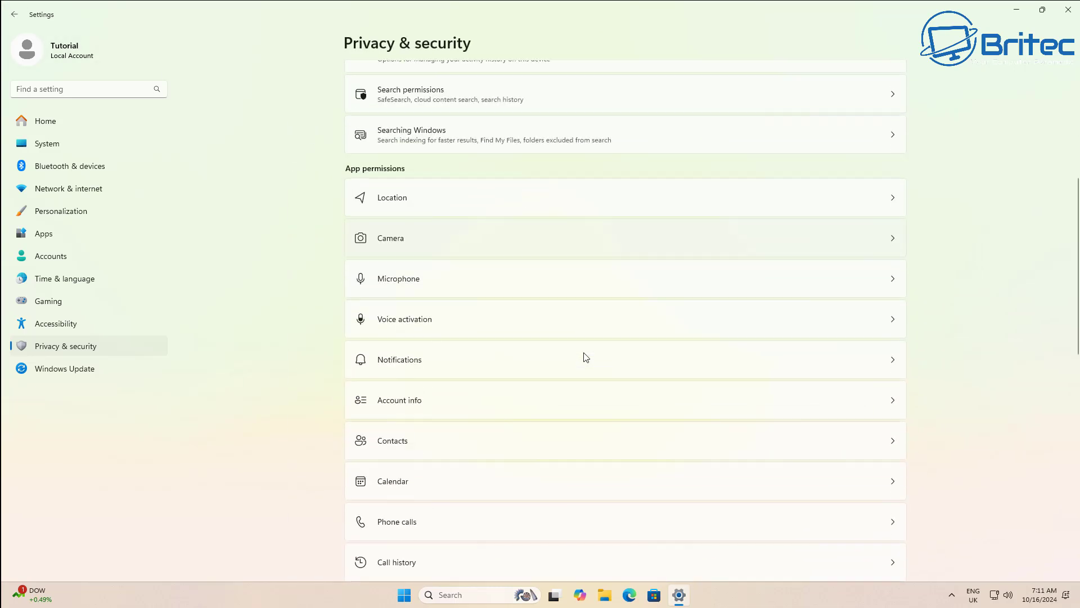
pyautogui.click(484, 439)
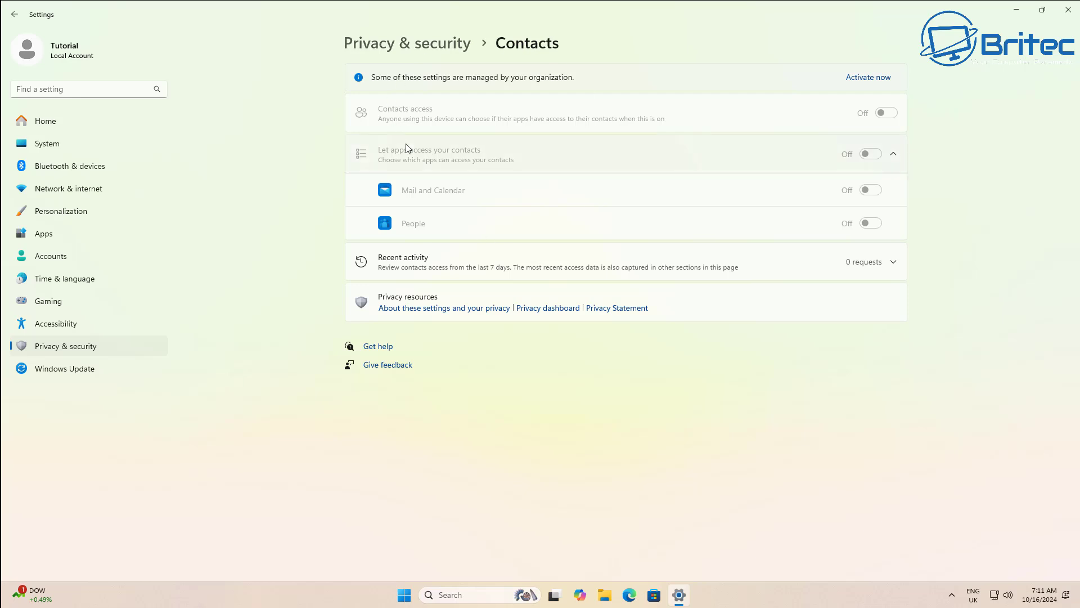
pyautogui.click(14, 15)
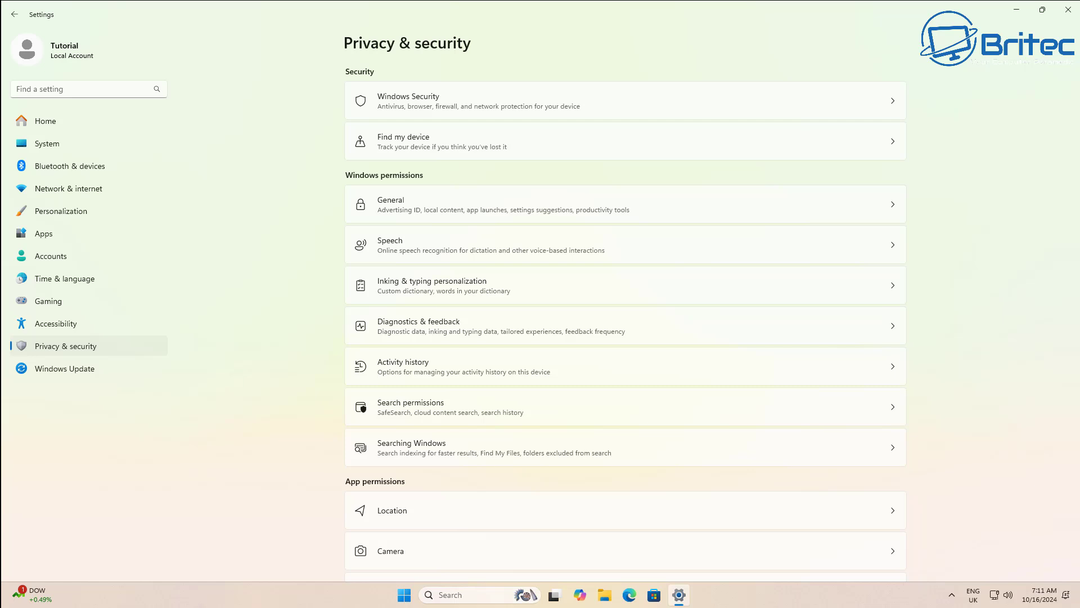
# Close Settings and verify the About page shows Windows 11 Pro version 24H2, build 26100.1742
pyautogui.click(1069, 14)
pyautogui.rightClick(416, 595)
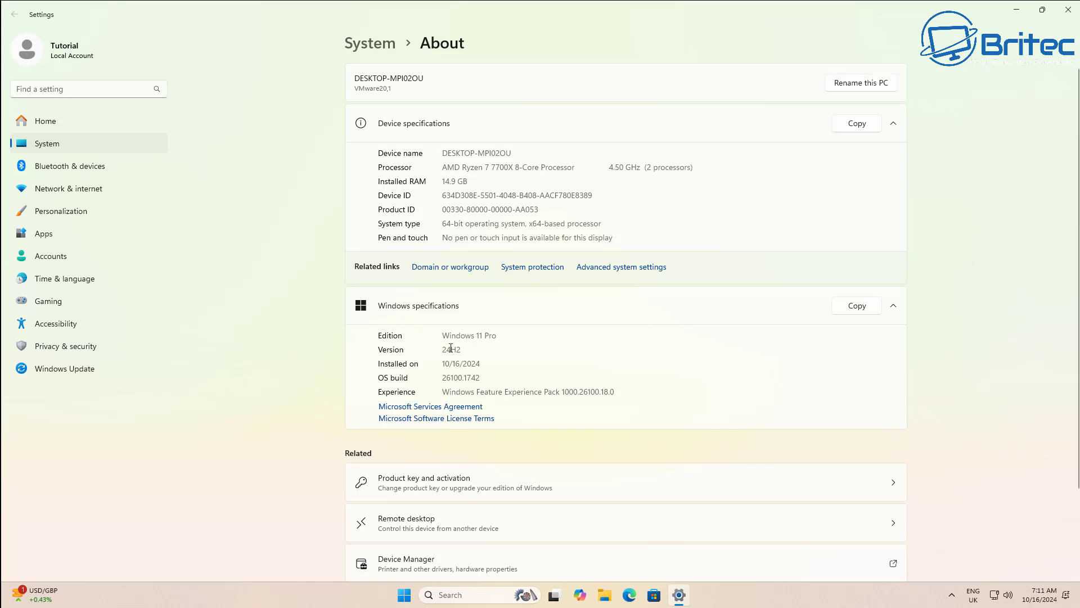
pyautogui.moveTo(460, 349); pyautogui.dragTo(425, 351)
pyautogui.click(1068, 10)
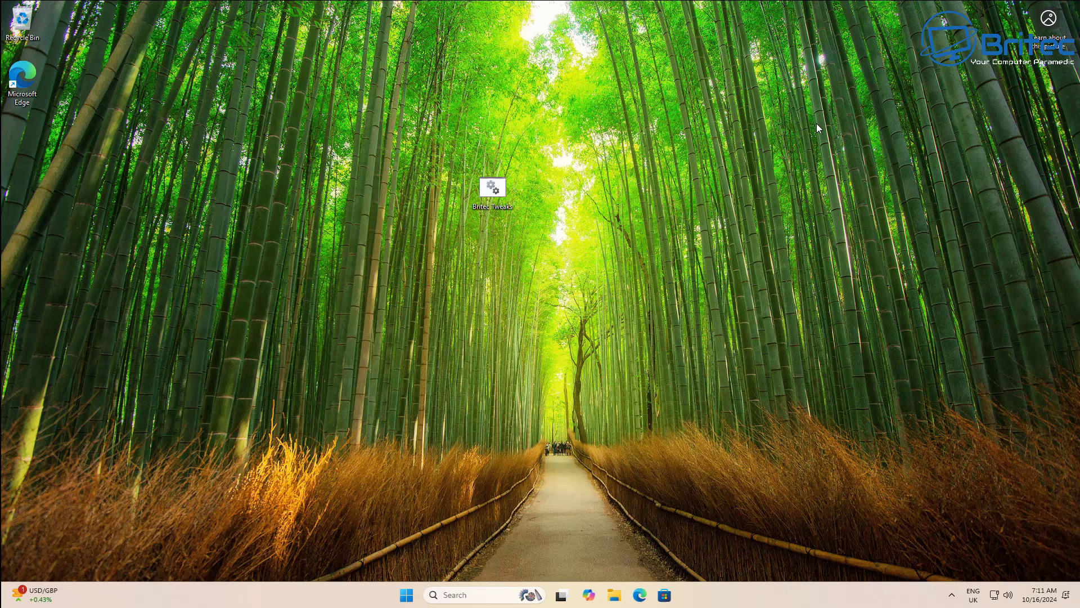